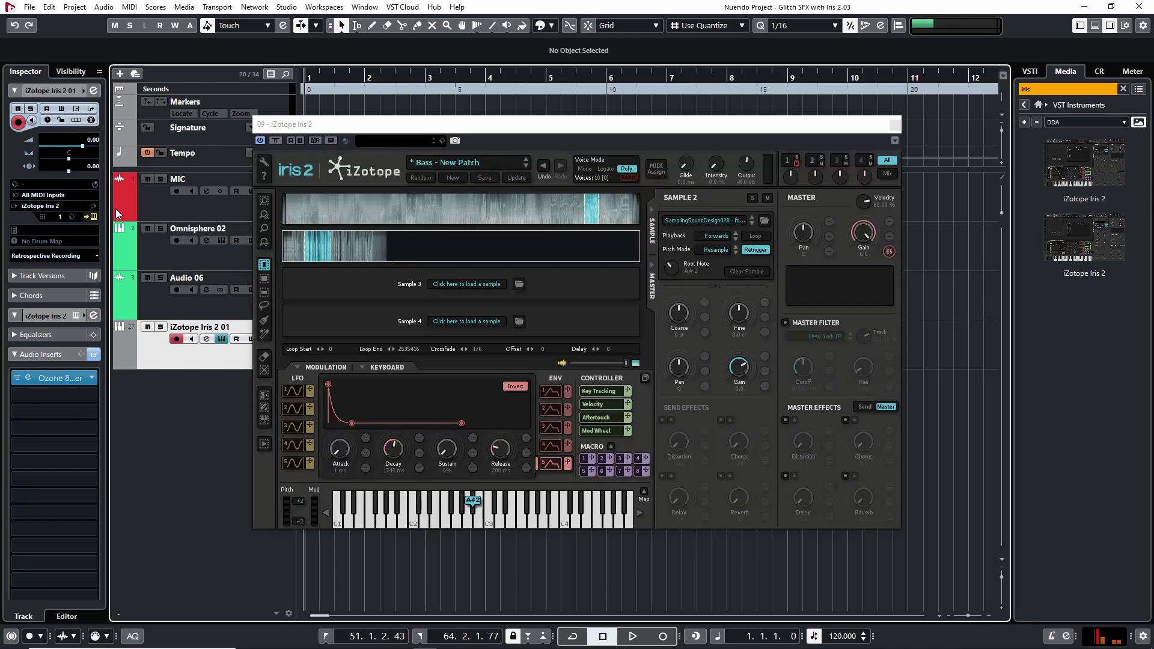
Show sample 2 in Iris 2 and shift its selected time region back and forth across the spectrogram.
click(827, 157)
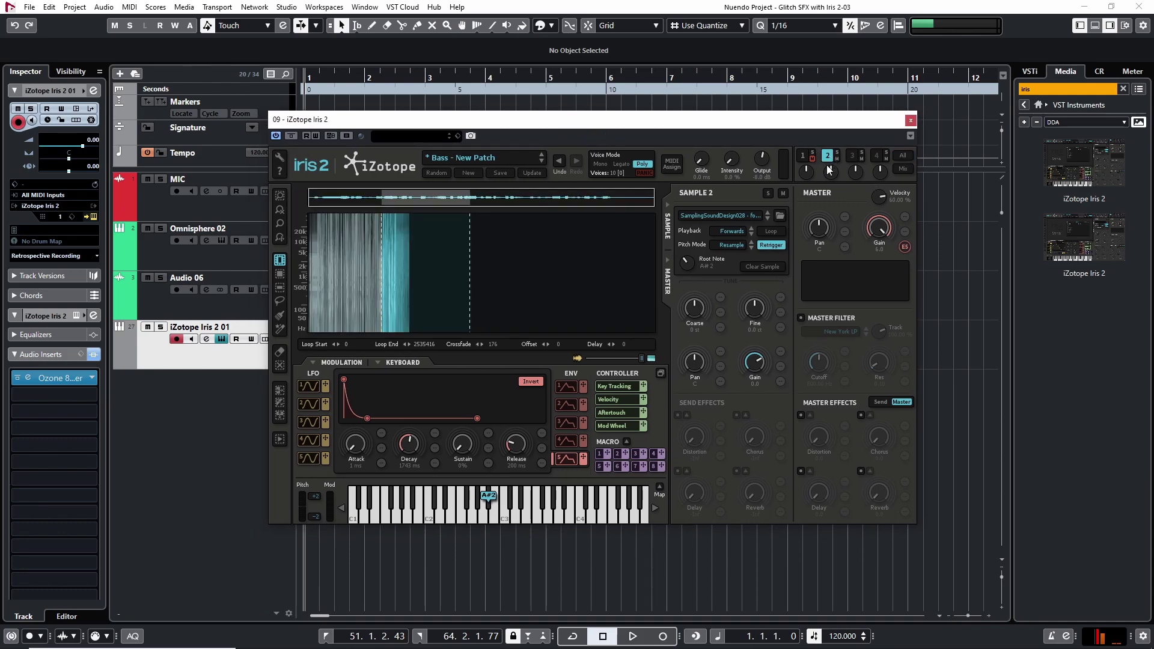
drag(412, 262, 542, 232)
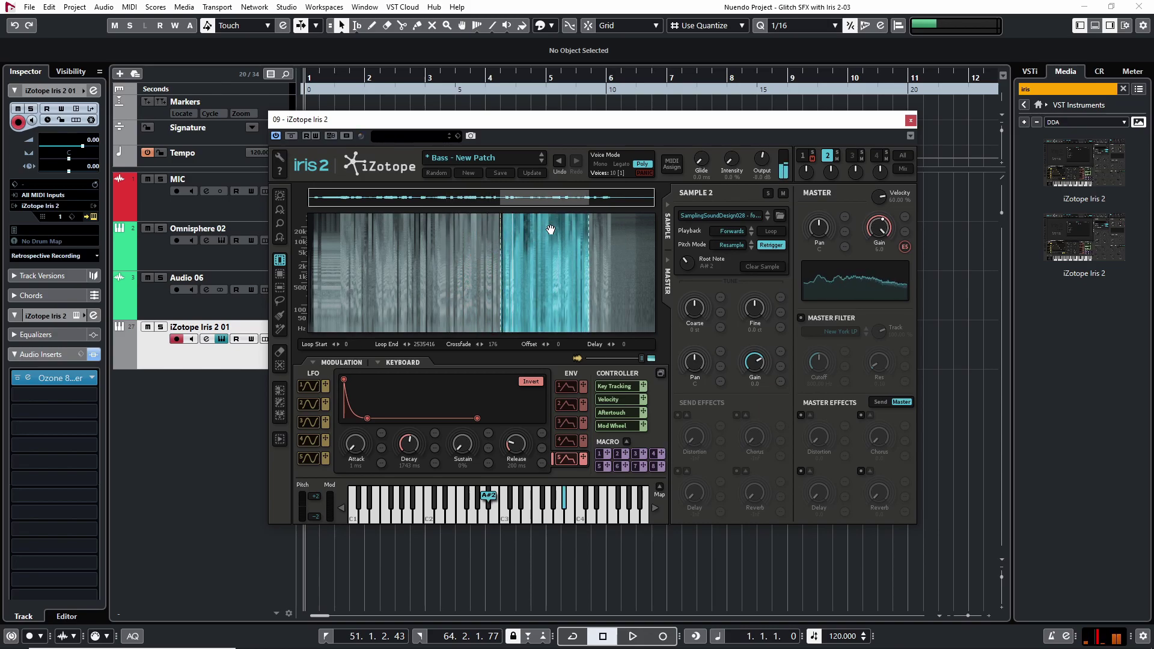
drag(556, 243, 390, 253)
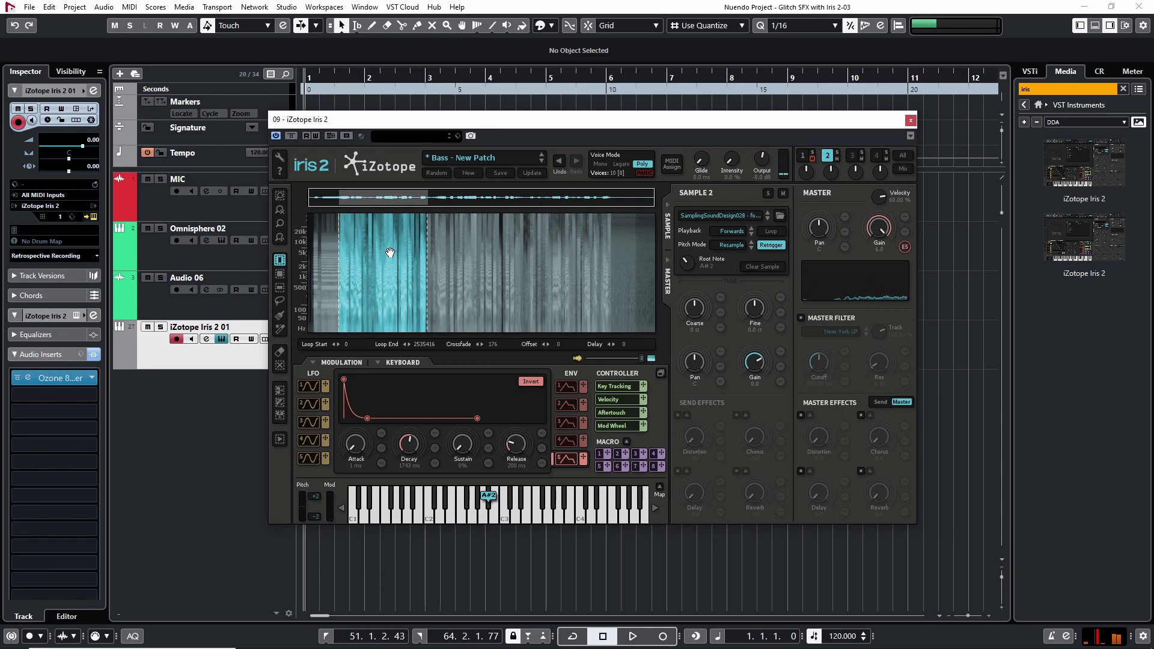
click(910, 121)
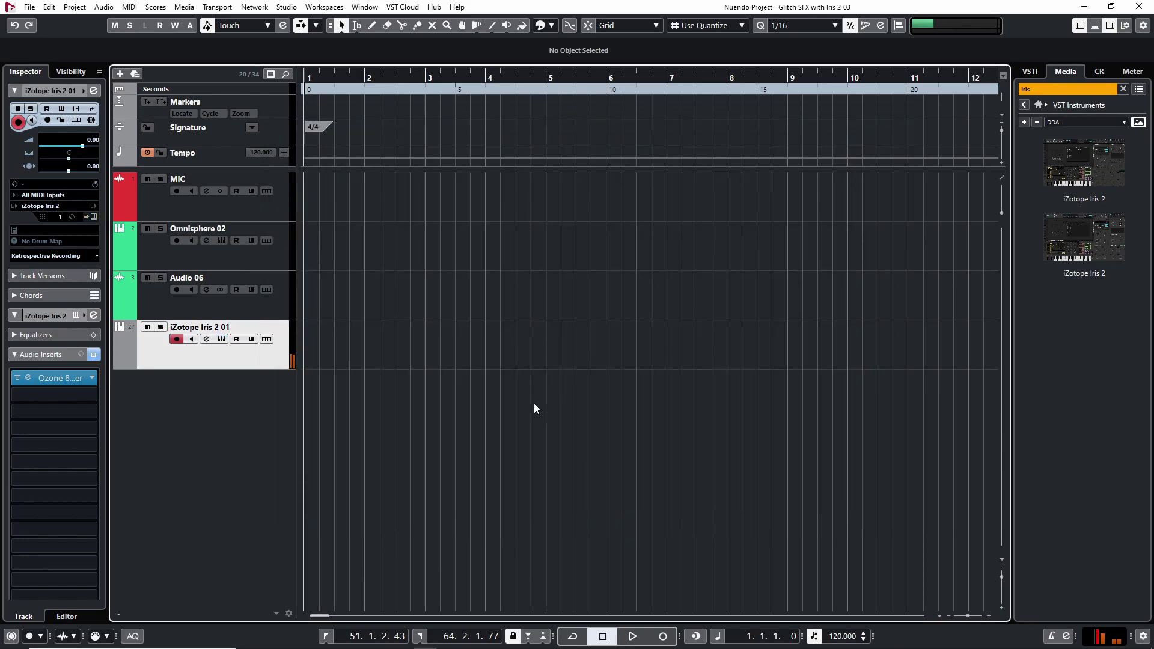
Open the Omnisphere instrument of the Omnisphere 02 track and adjust layer A's coarse pitch, oscillator shape and symmetry.
click(168, 253)
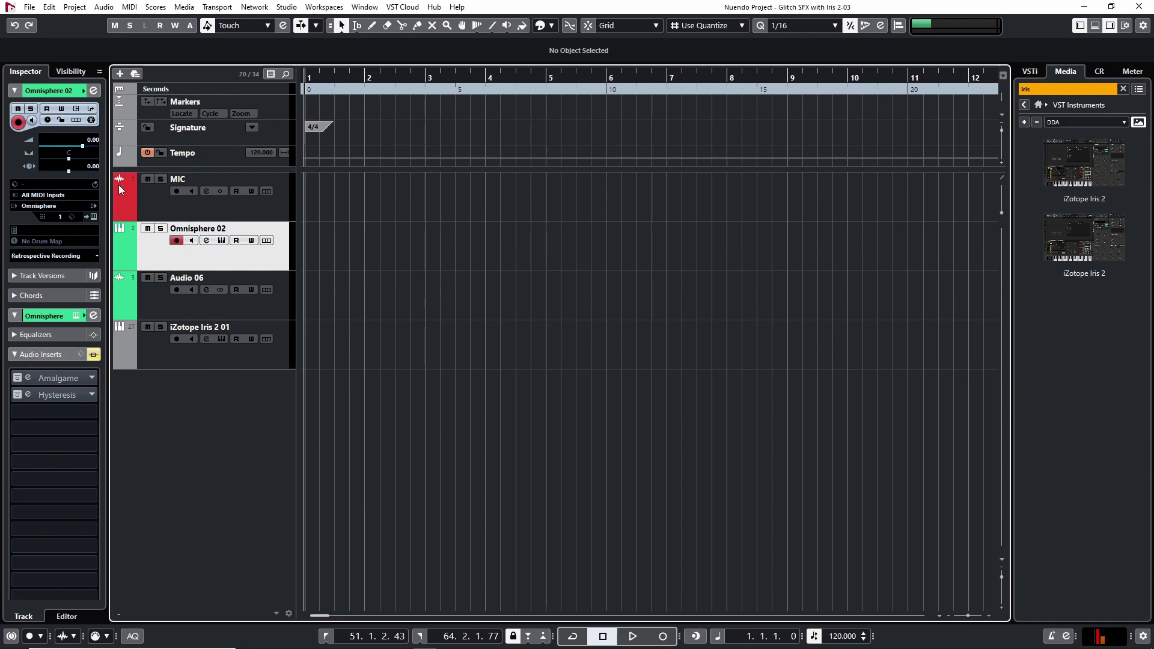
click(93, 217)
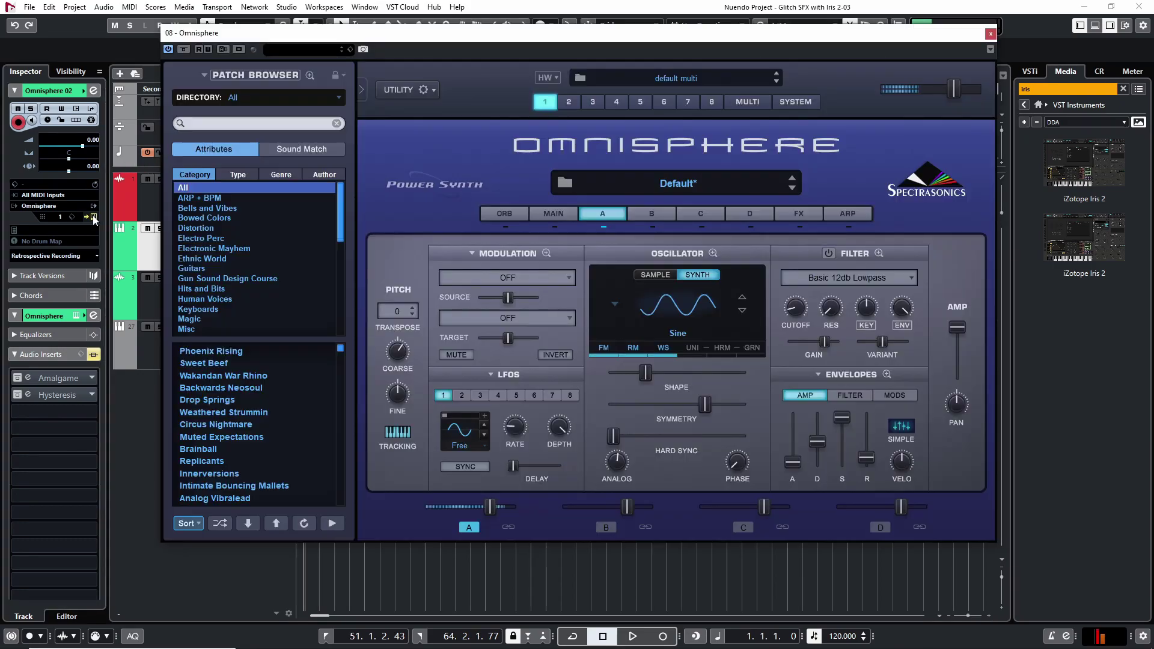
drag(639, 36, 643, 57)
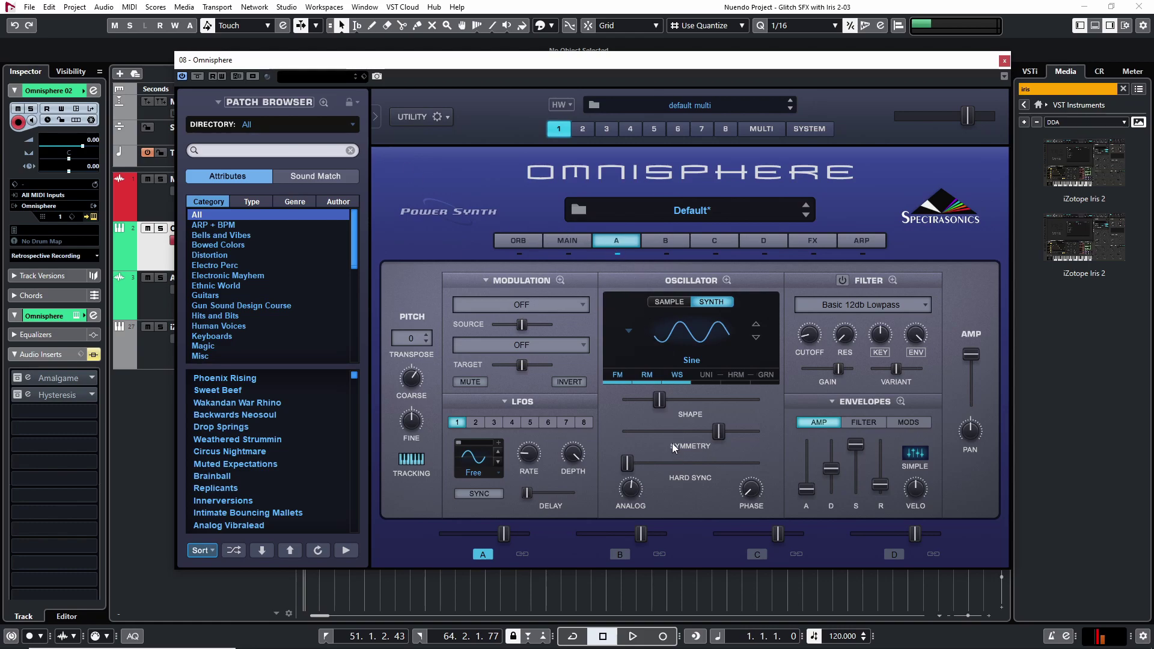
drag(424, 388, 454, 381)
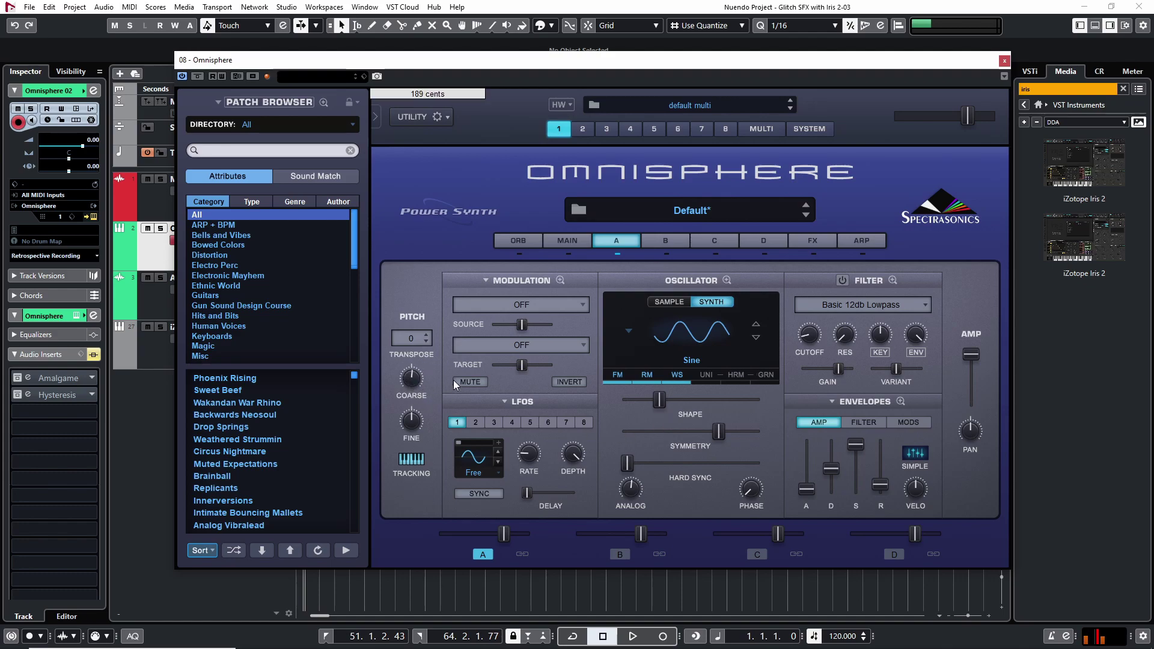
drag(637, 394, 685, 391)
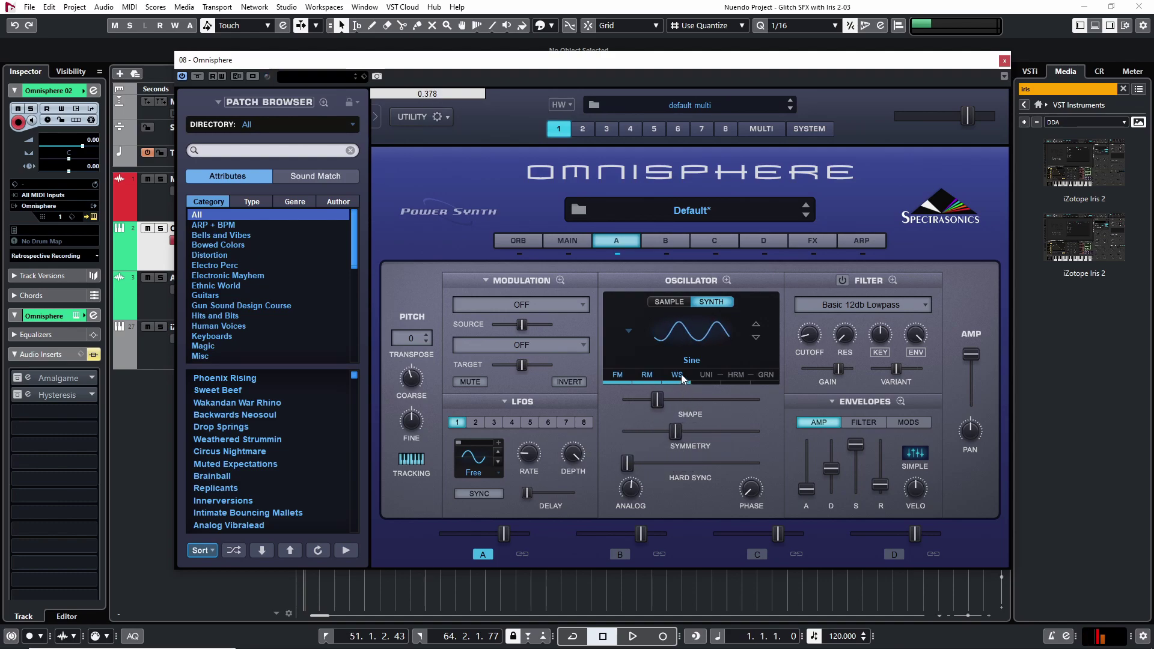
Examine the waveshaper, ring modulation and frequency modulation settings of layer A's oscillator in Omnisphere.
click(678, 374)
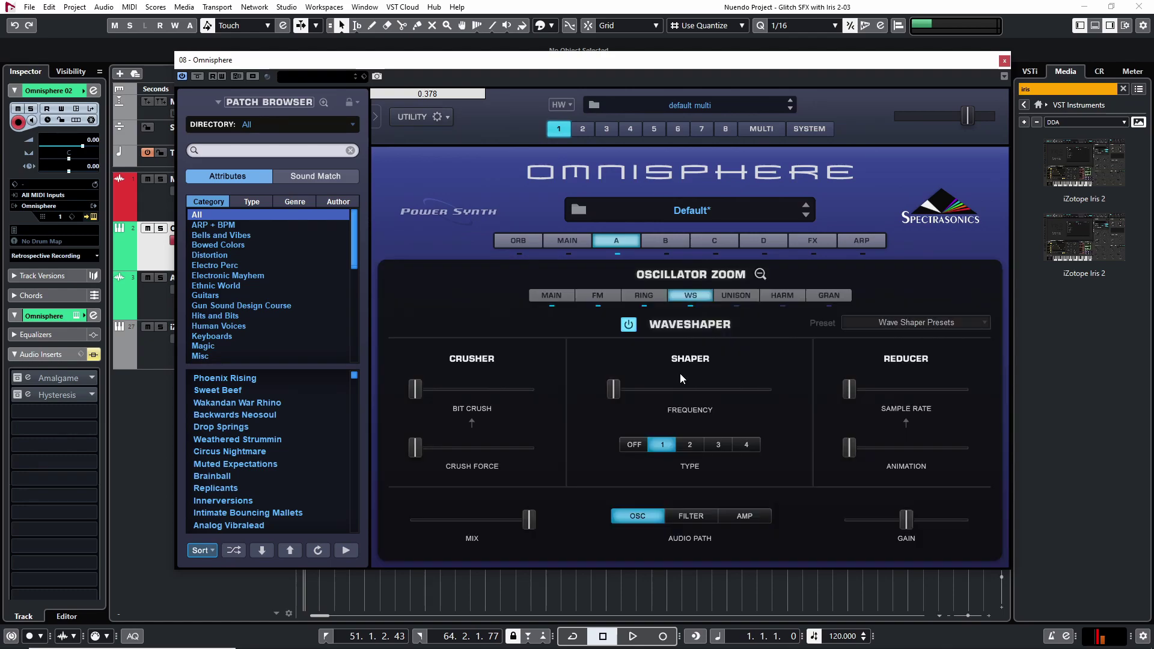
click(643, 295)
click(601, 295)
click(640, 293)
click(599, 295)
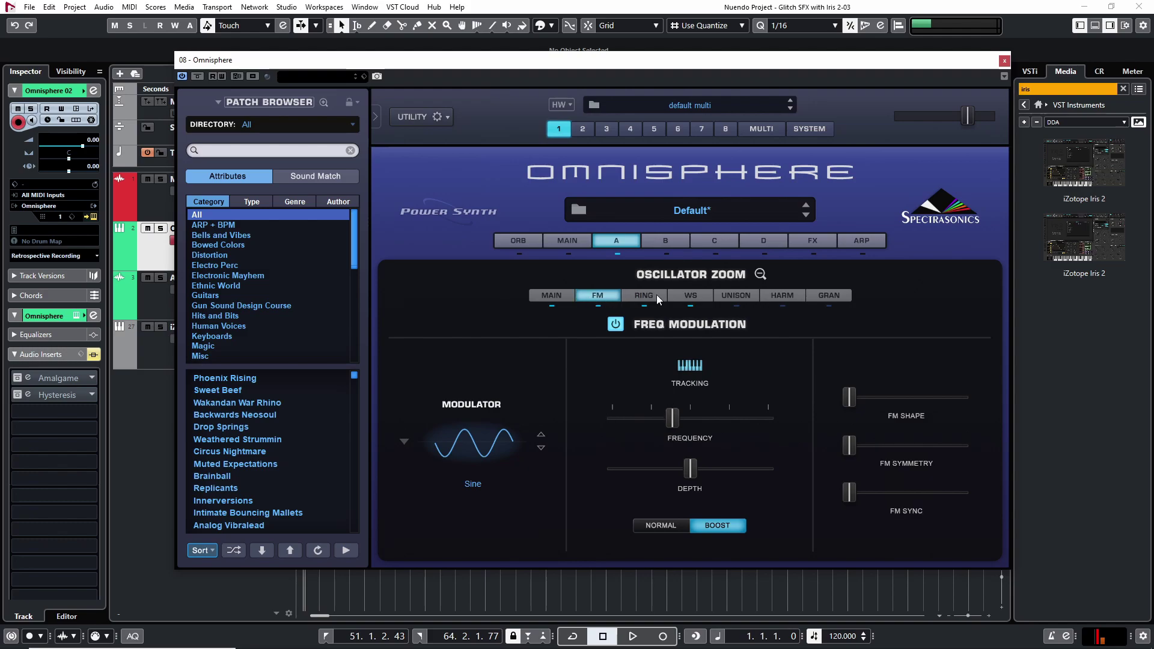
click(760, 275)
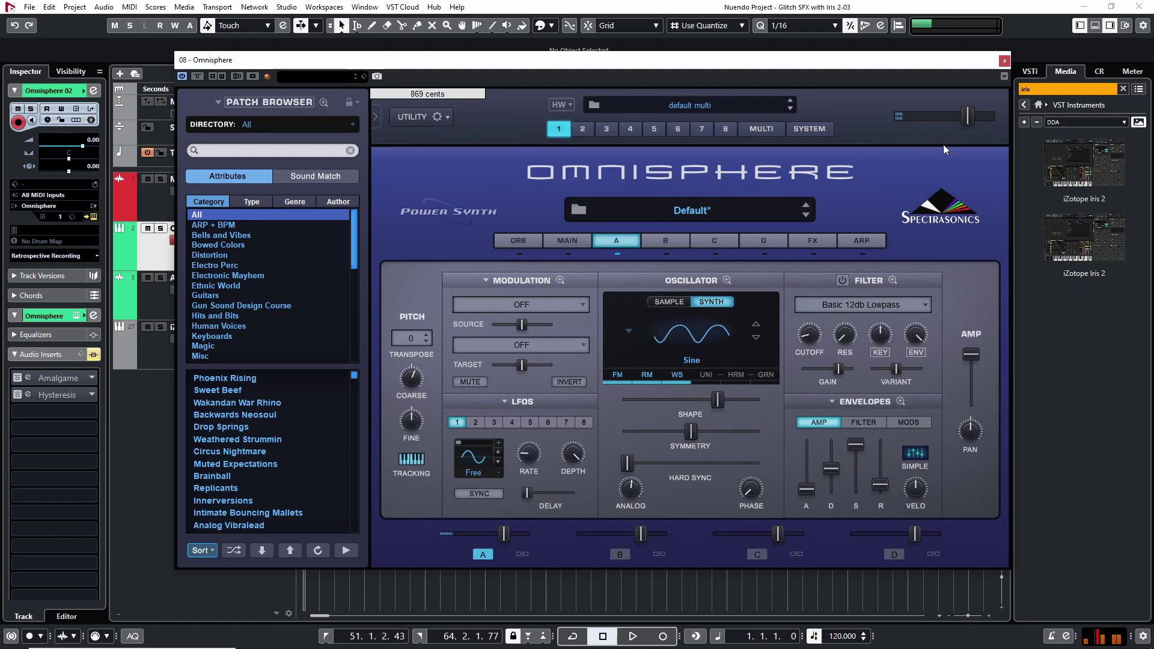
click(1004, 62)
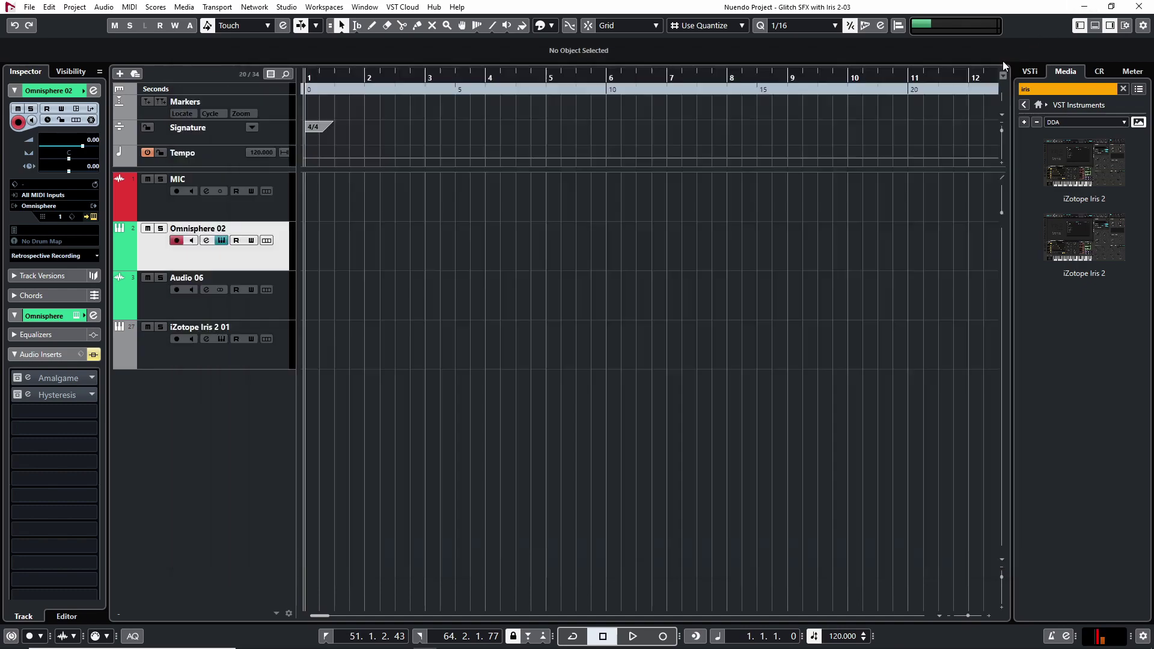
Record an Omnisphere performance from bar 1 to about bar 21 on the Omnisphere 02 and Audio 06 tracks together.
ctrl+click(233, 299)
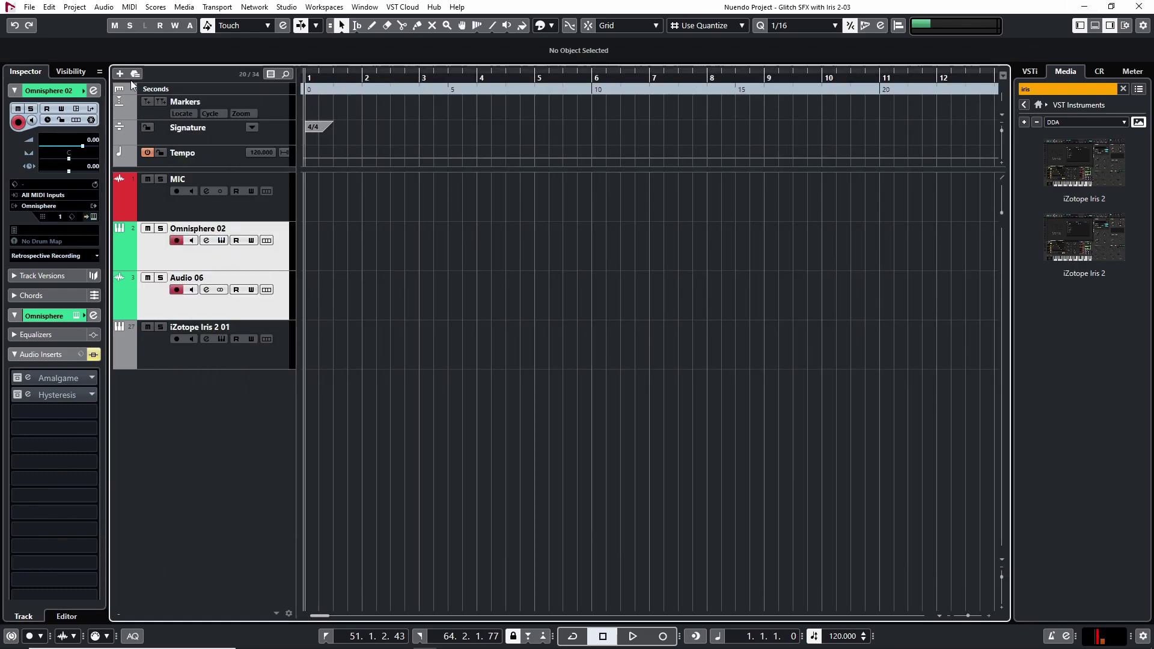
key(KP_Multiply)
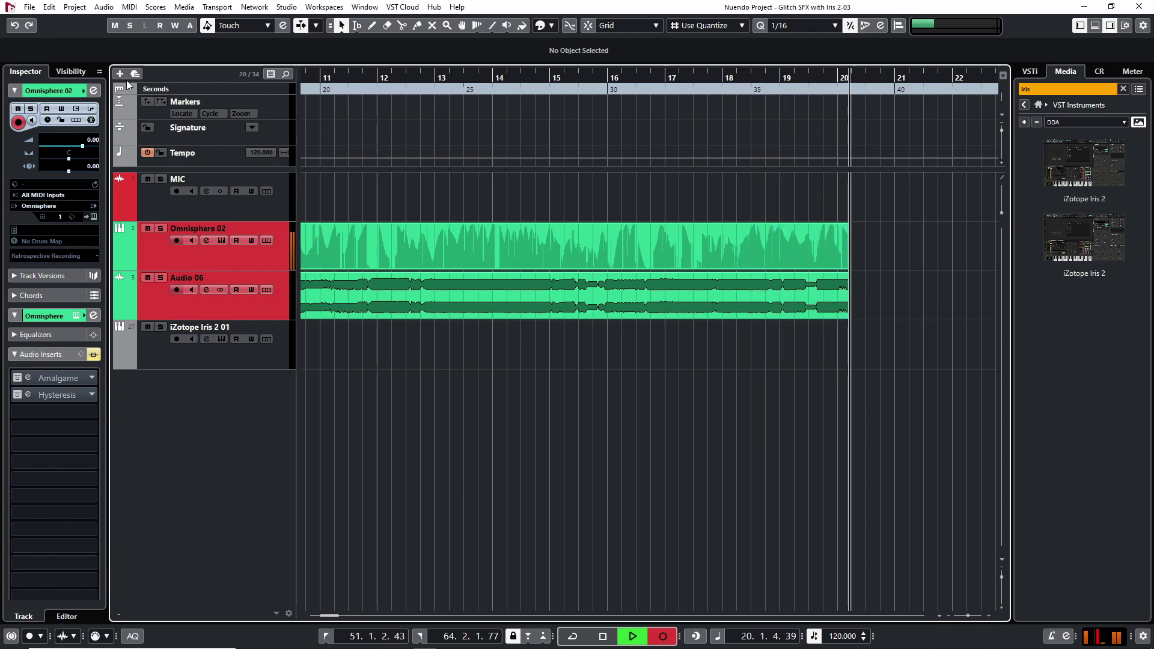
key(space)
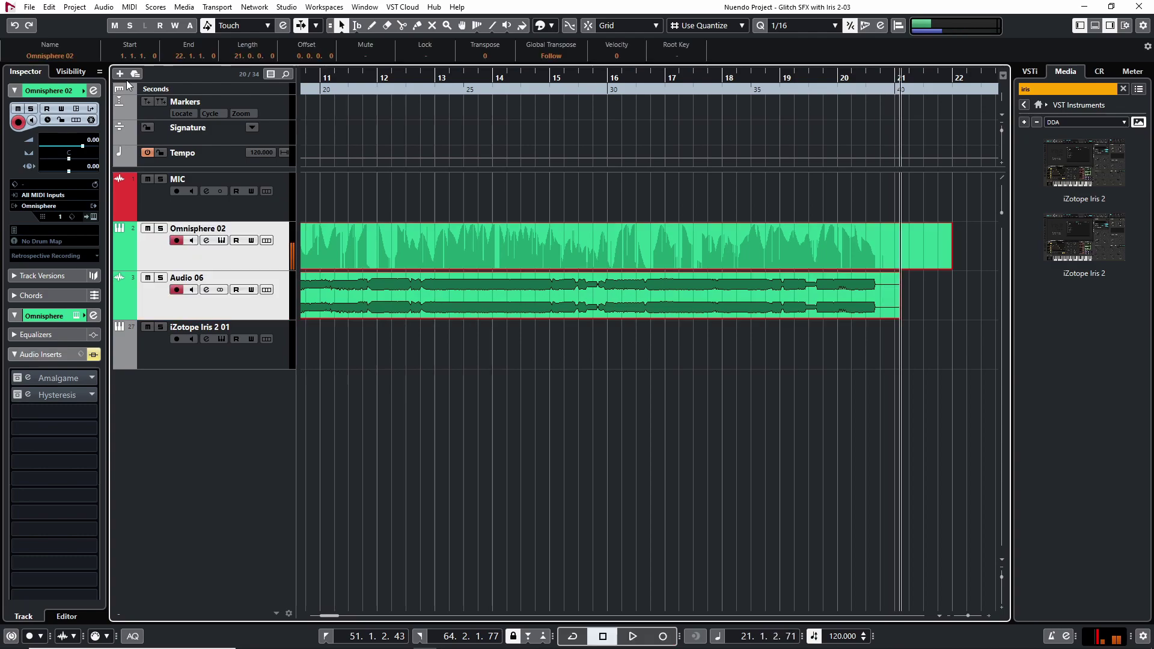
Delete the recorded MIDI part from the Omnisphere 02 track, keeping the audio recording on Audio 06.
click(589, 247)
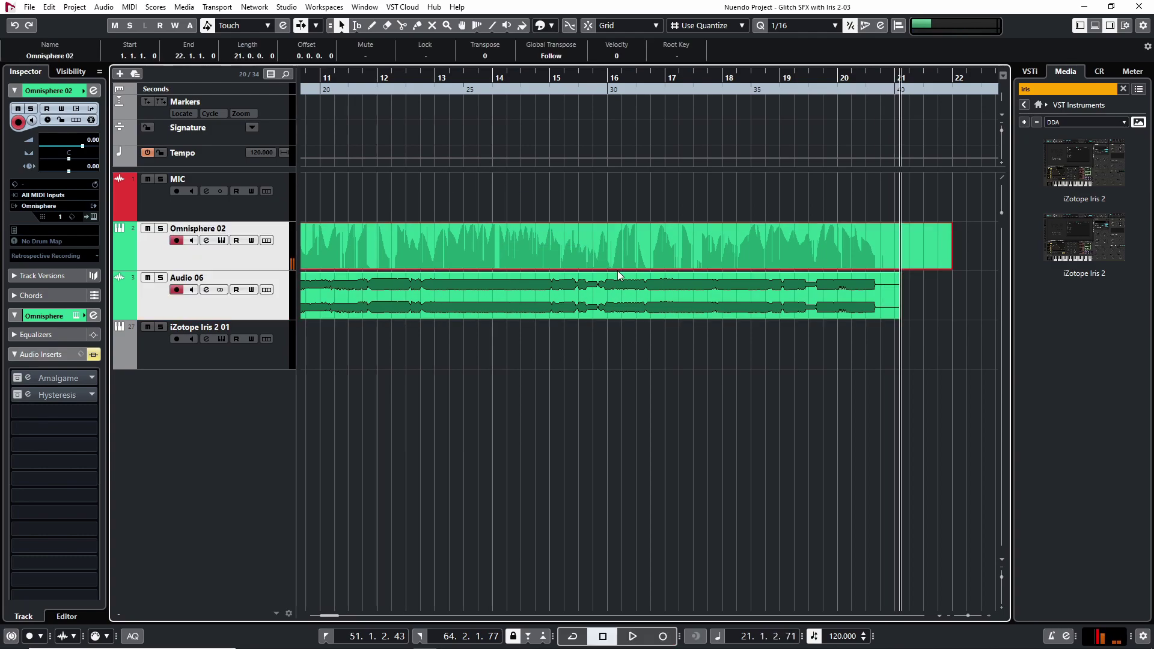
key(Delete)
key(g)
key(g)
key(g)
Clear the event selection and place the playhead at about bar 23, past the end of the Audio 06 recording.
click(529, 297)
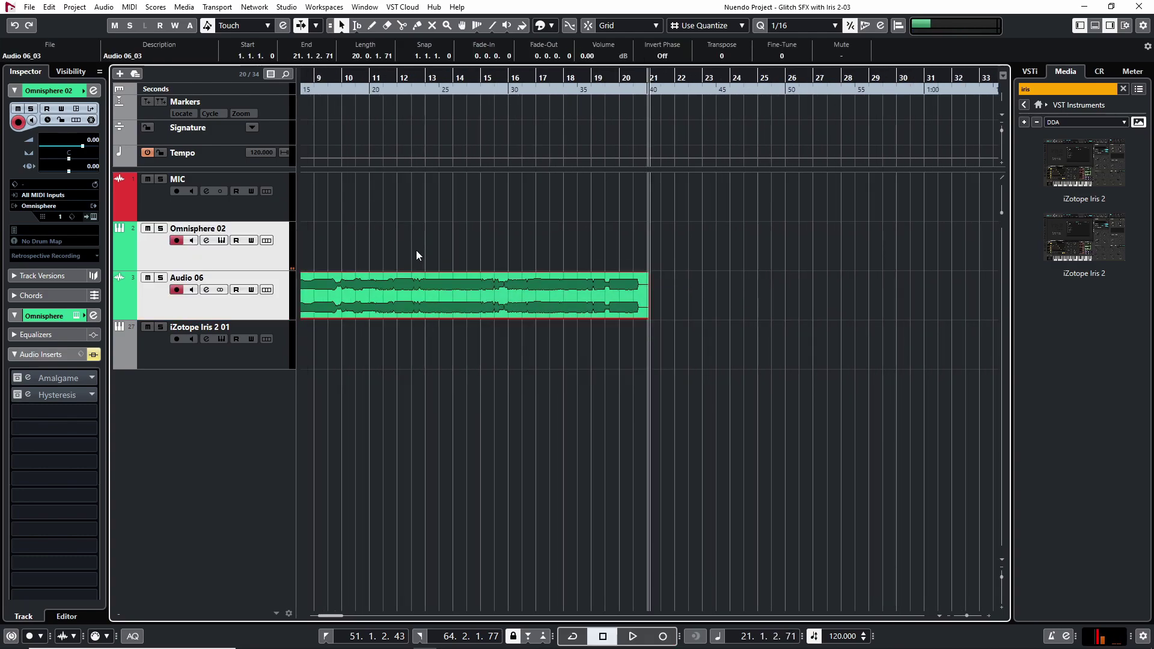
key(n)
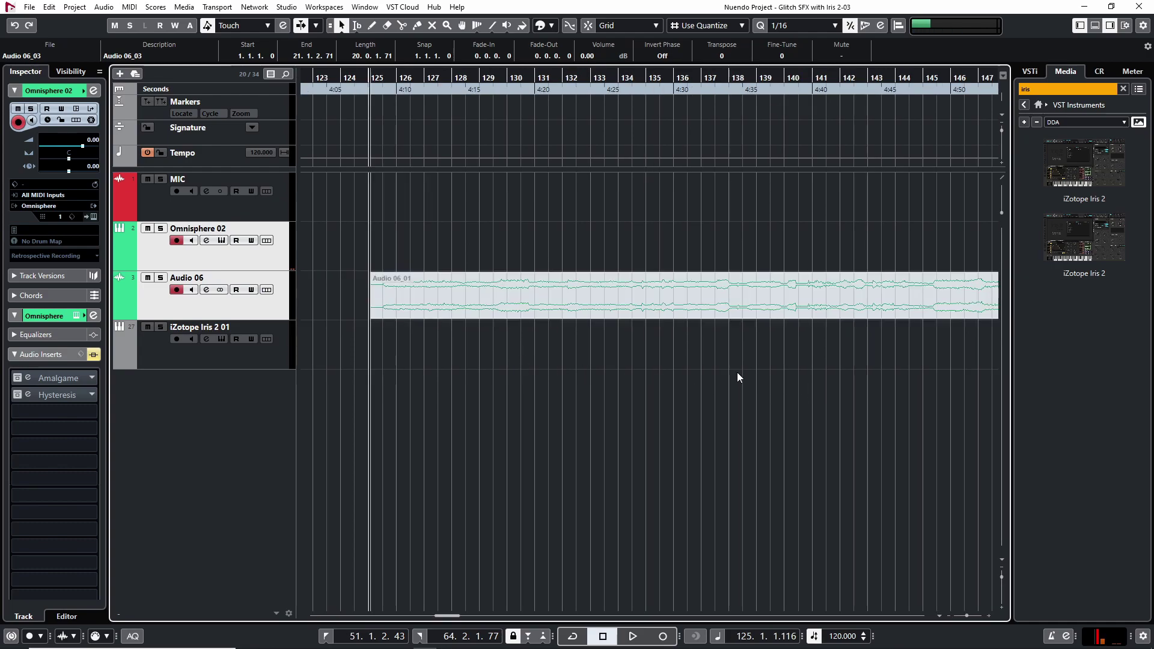
scroll(737, 373, left, 10)
key(g)
drag(649, 374, 389, 392)
click(448, 381)
click(584, 81)
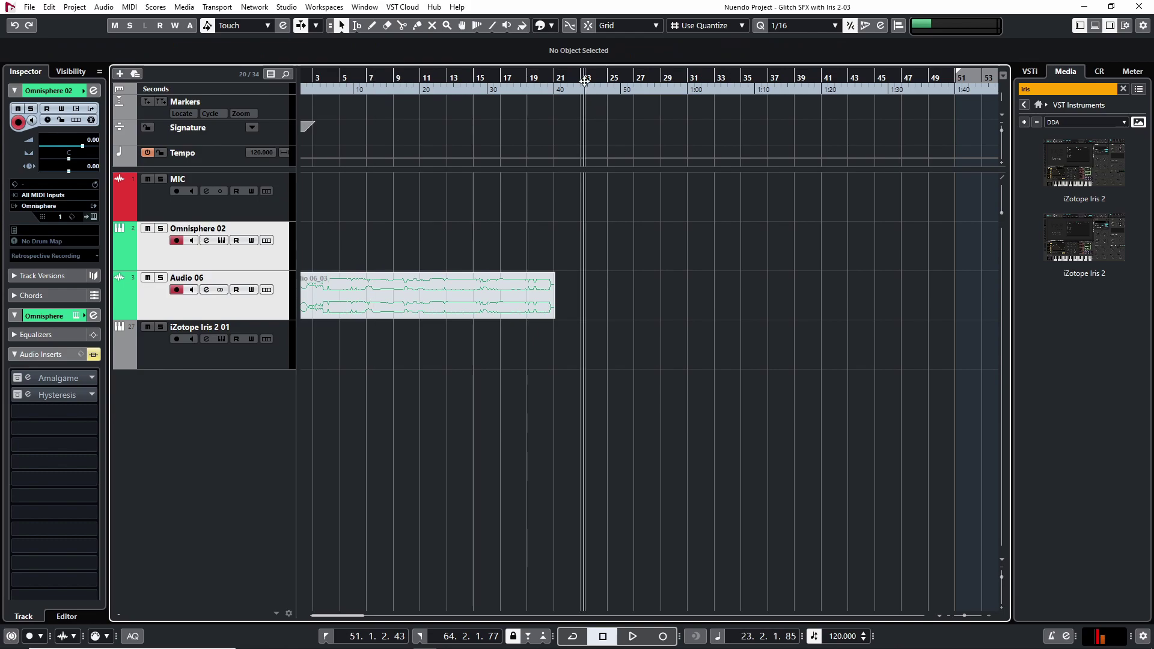
Audition the sine patch in the Omnisphere instrument of the Omnisphere 02 track.
click(237, 281)
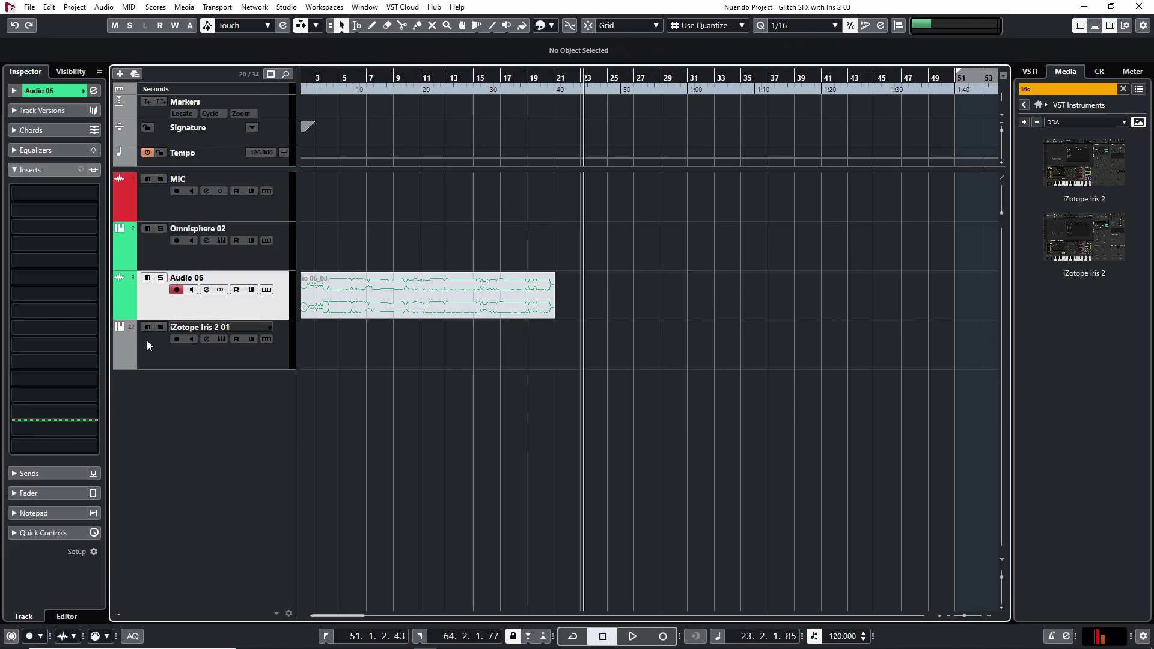
click(170, 258)
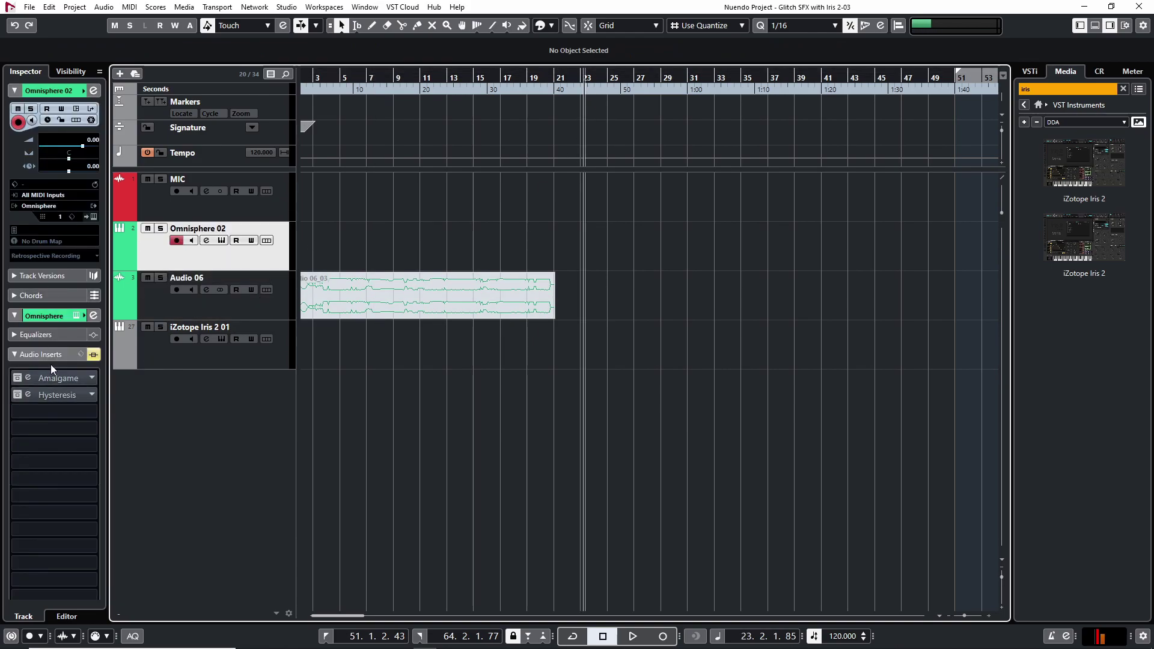
click(94, 215)
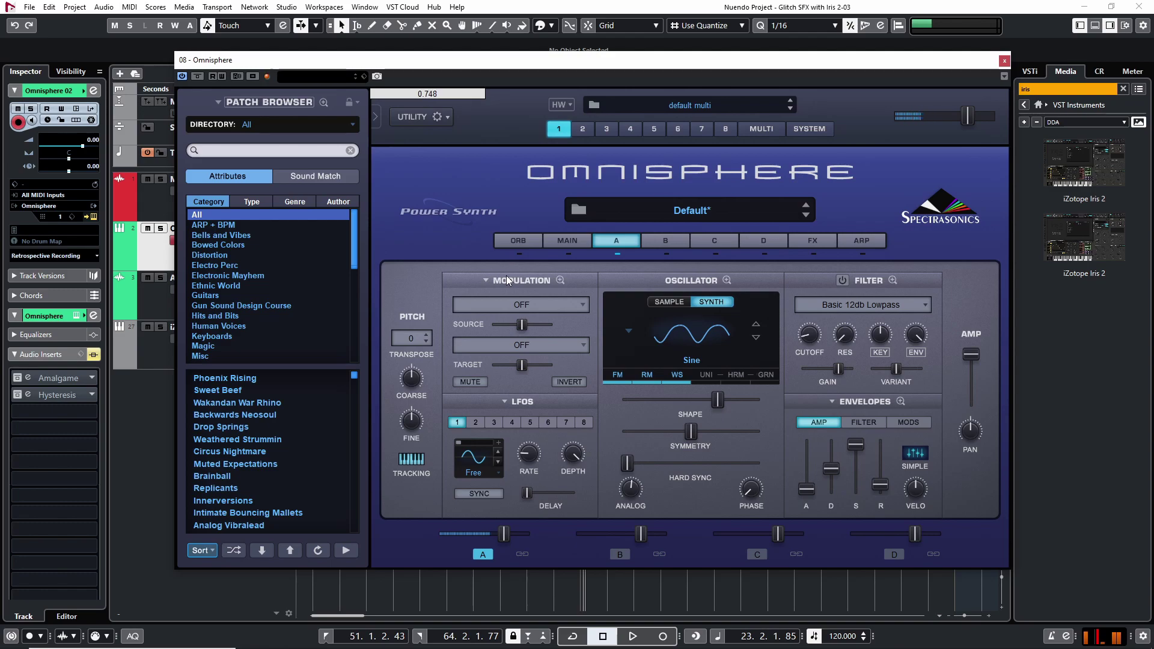
click(1004, 60)
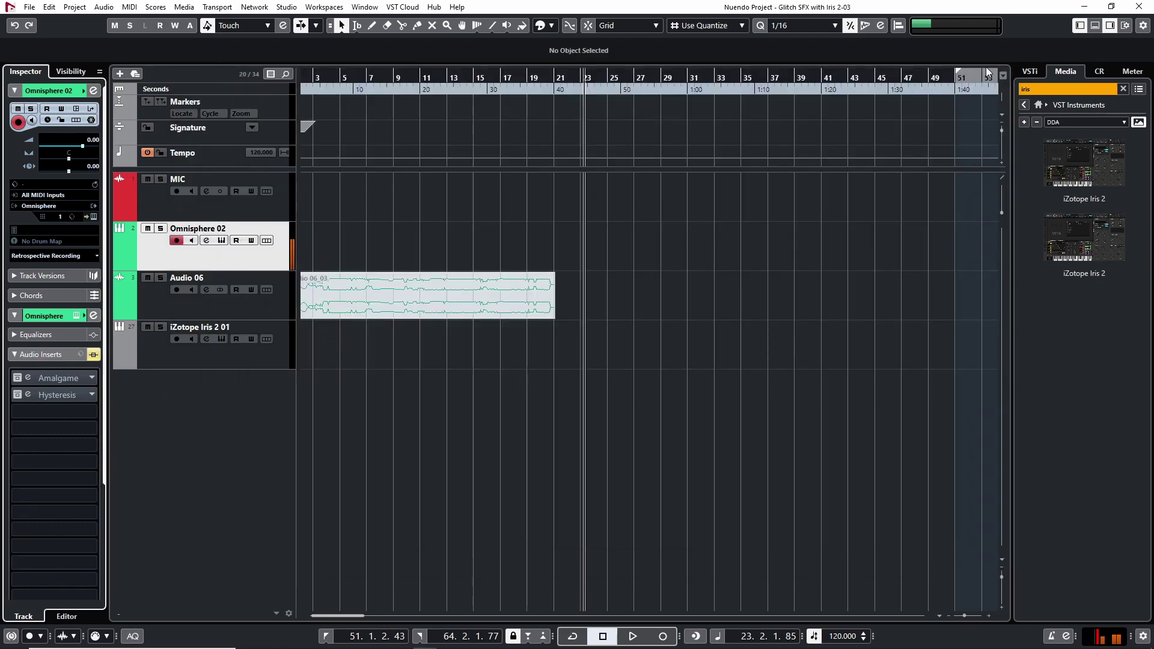
Open the Hysteresis insert on the Omnisphere 02 track and turn off its bypass.
click(38, 397)
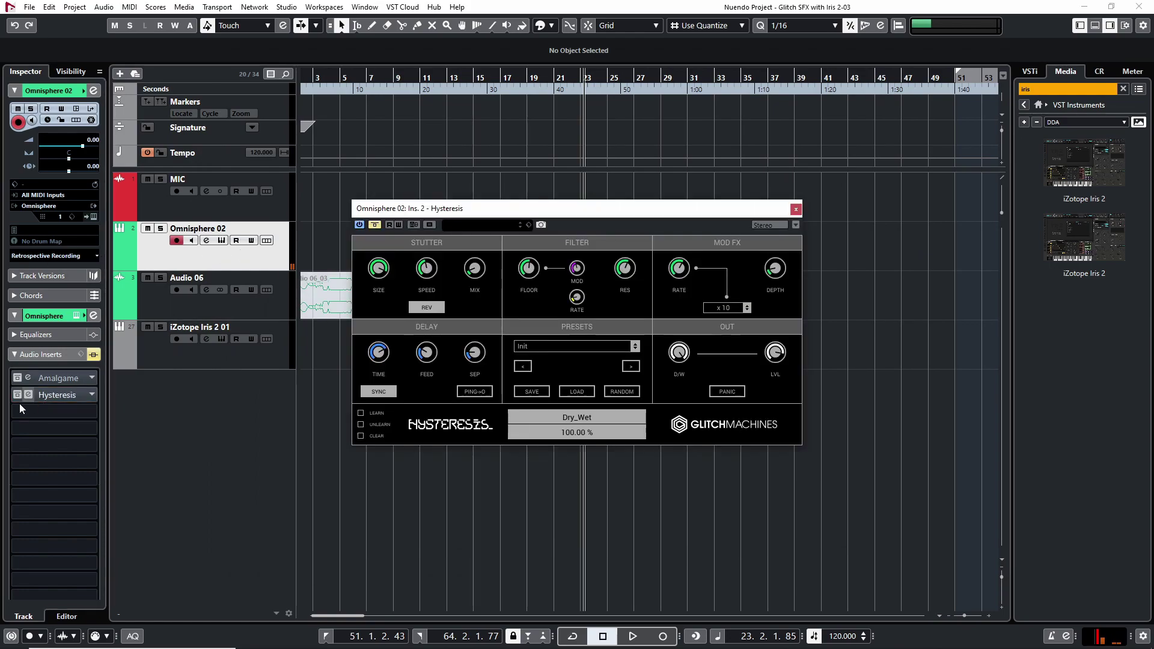
click(377, 226)
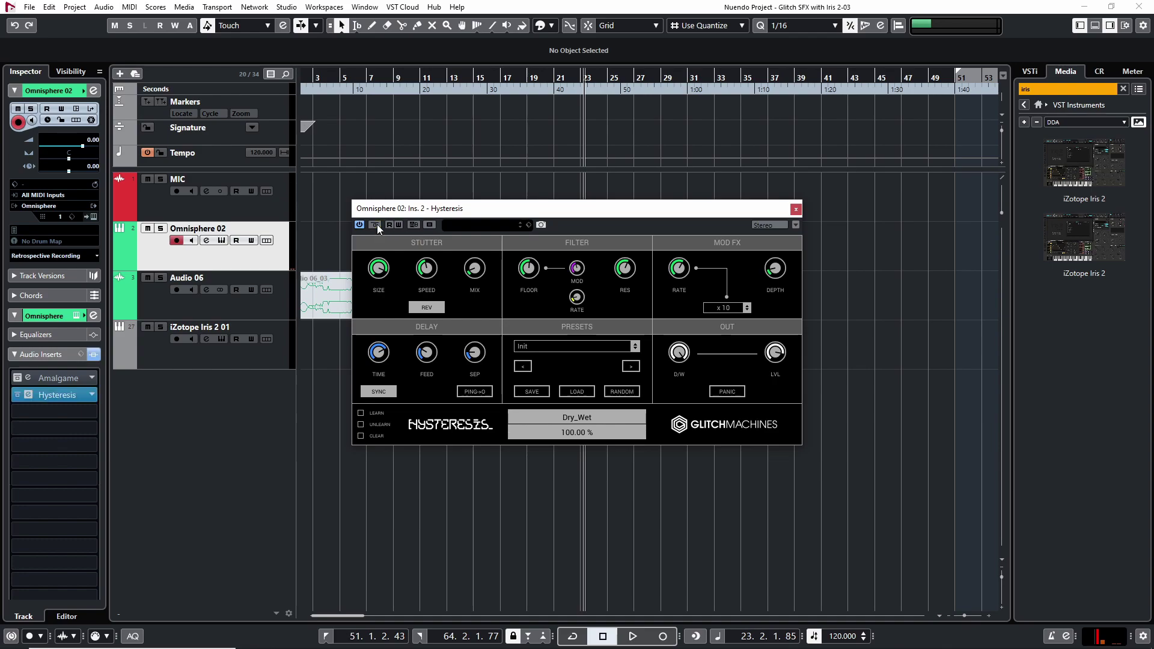
drag(557, 209, 627, 175)
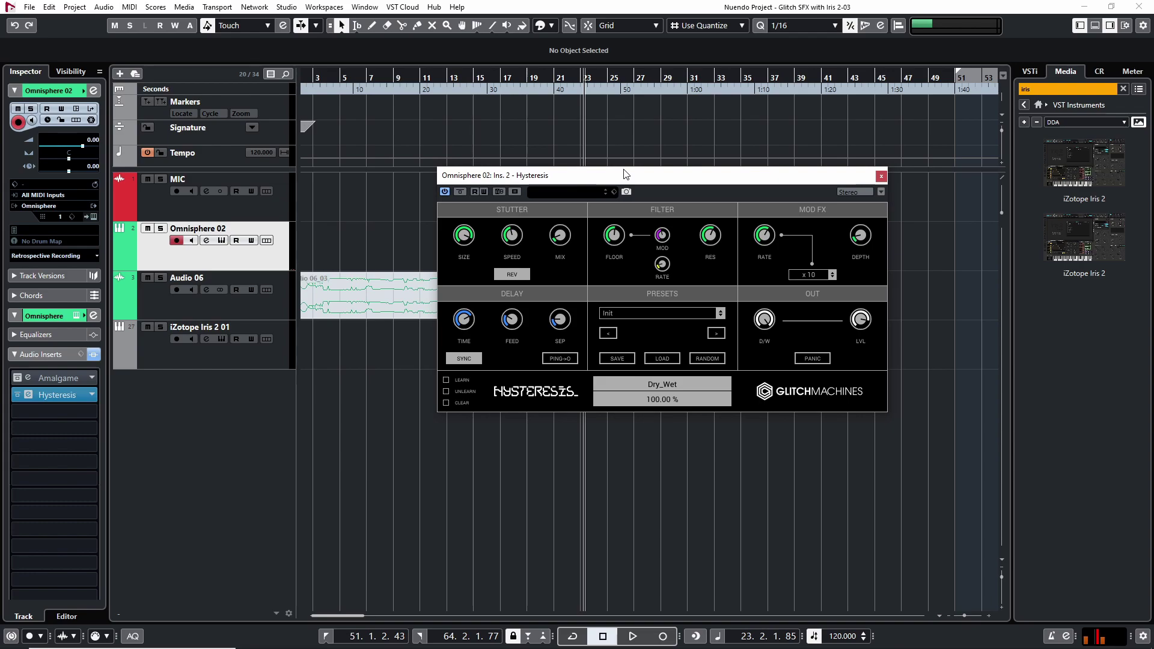
Randomize the Hysteresis effect settings repeatedly to try out different glitch sounds.
click(708, 358)
click(712, 359)
click(702, 358)
click(705, 359)
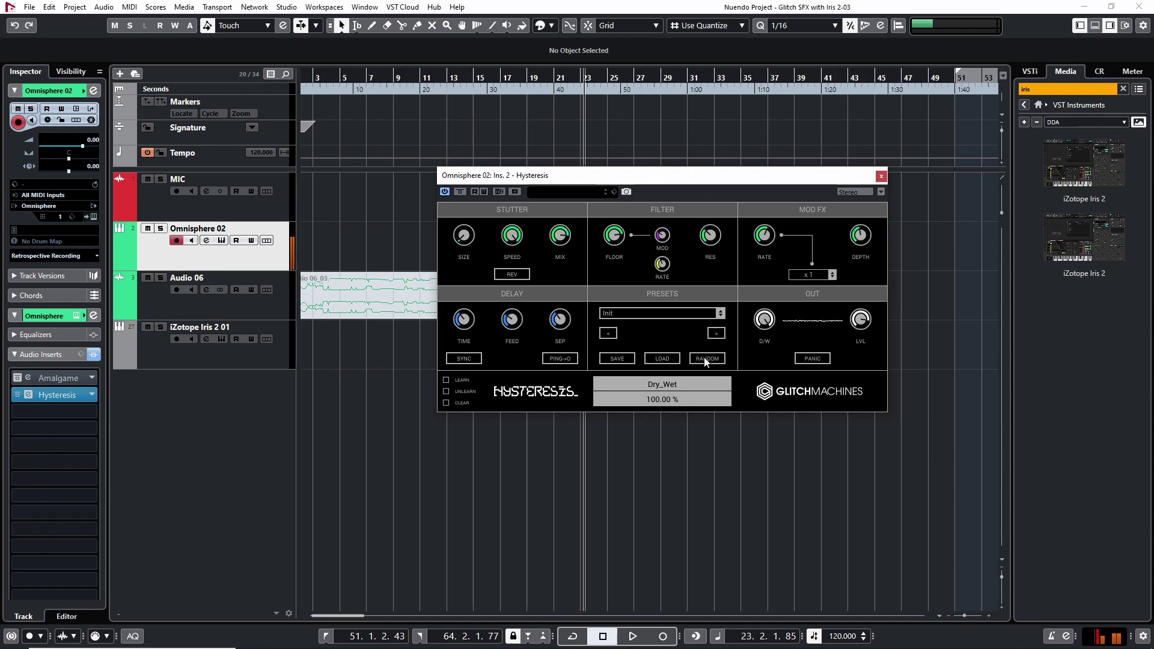
click(706, 358)
click(707, 359)
click(707, 359)
click(707, 358)
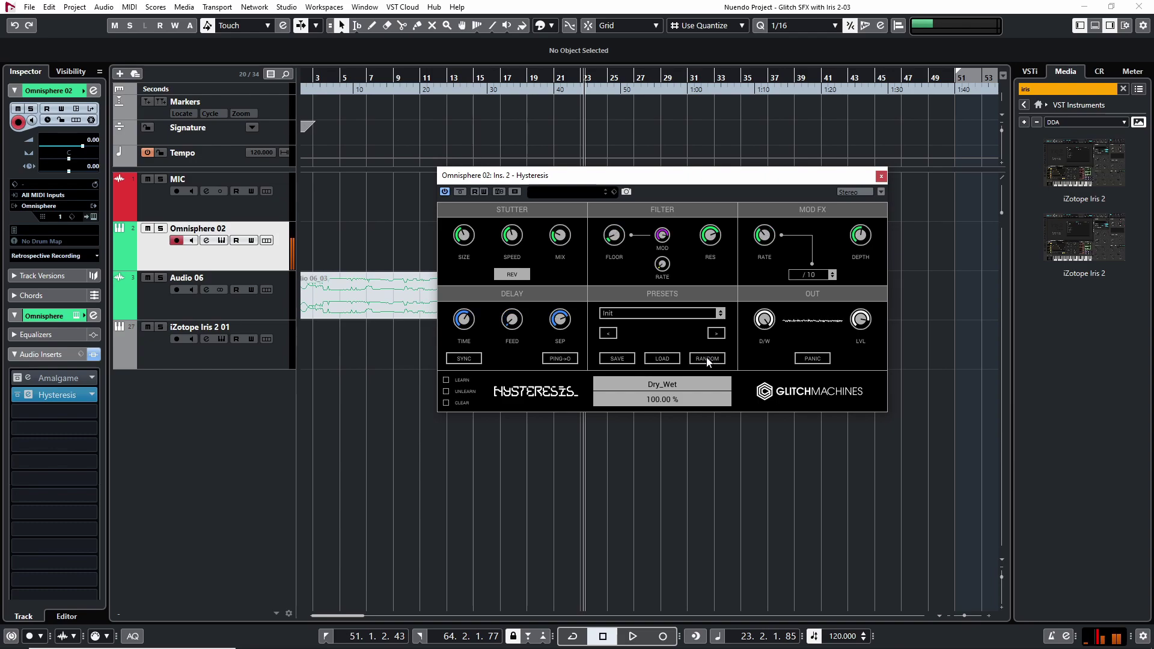
click(879, 176)
Place the playhead at about bar 22 and select Audio 06 together with Omnisphere 02 so both tracks are record-enabled.
click(578, 91)
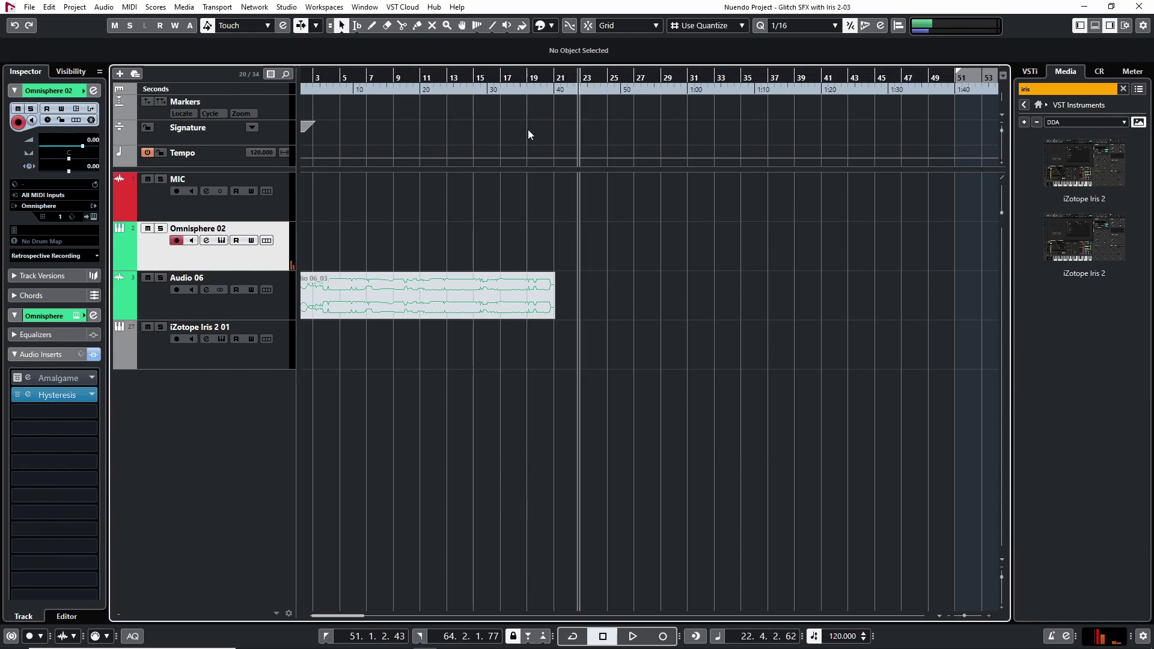
ctrl+click(185, 301)
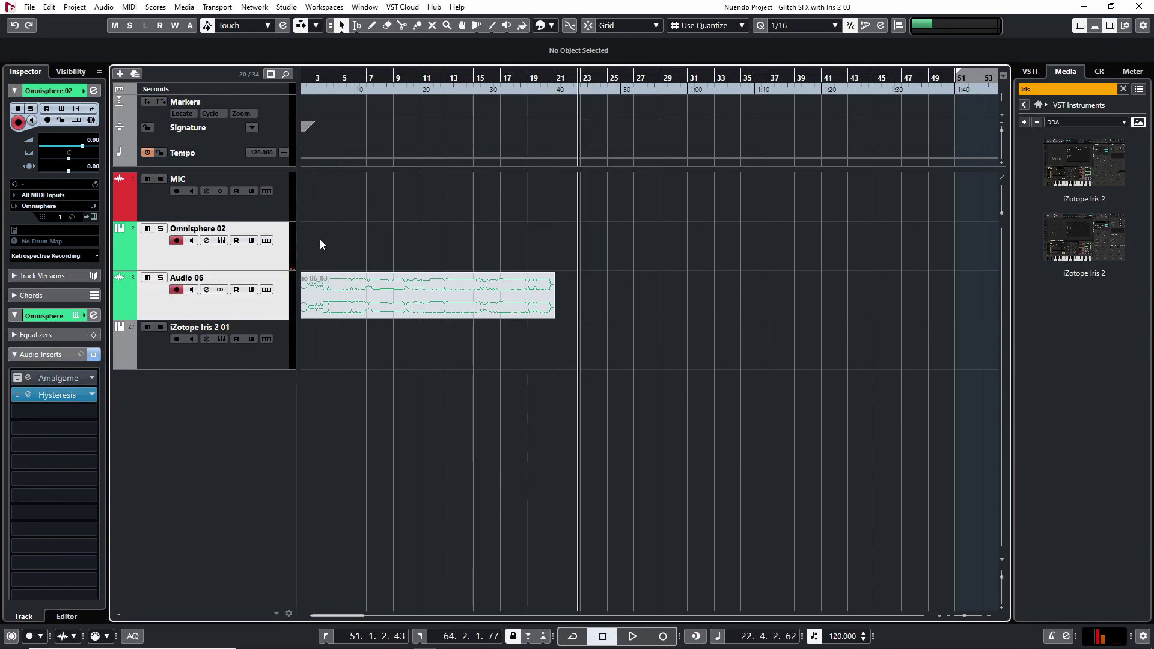
scroll(456, 352, left, 2)
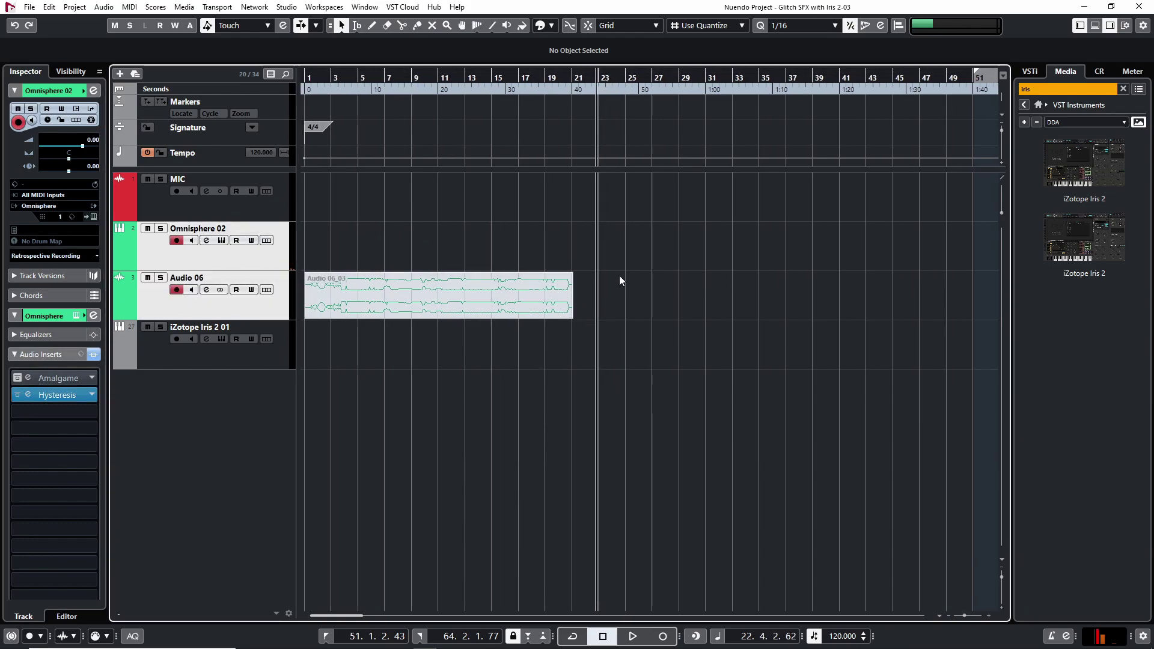
Record both armed tracks from about bar 22 while repeatedly randomizing the settings of the Omnisphere 02 track's Hysteresis insert.
click(67, 395)
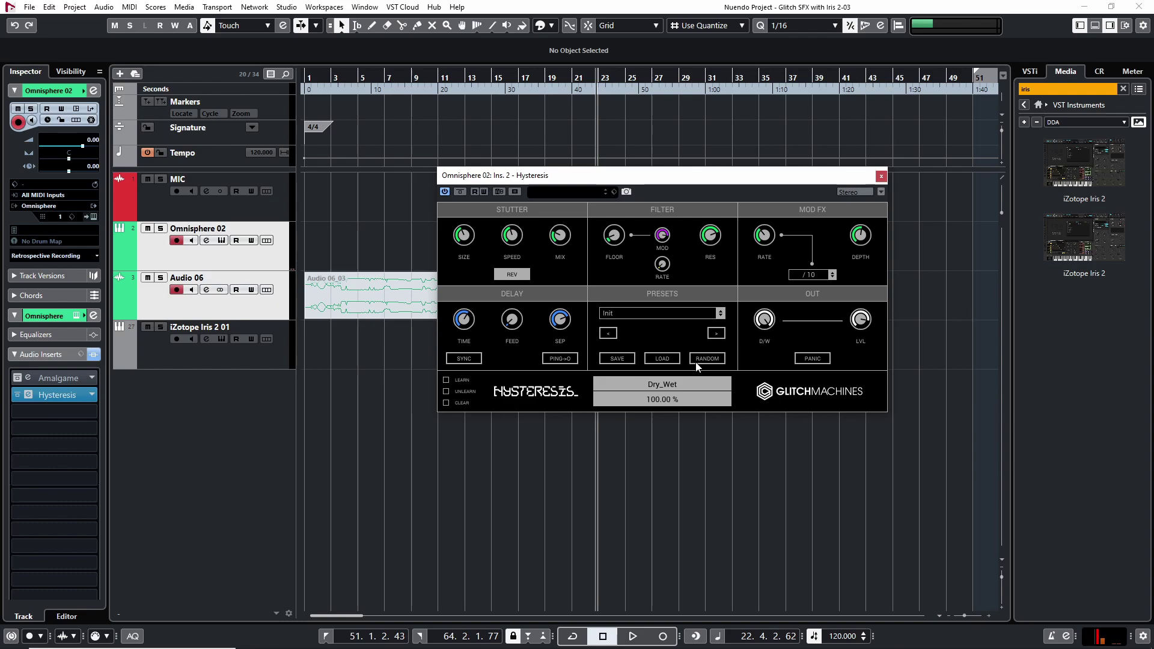
key(KP_Multiply)
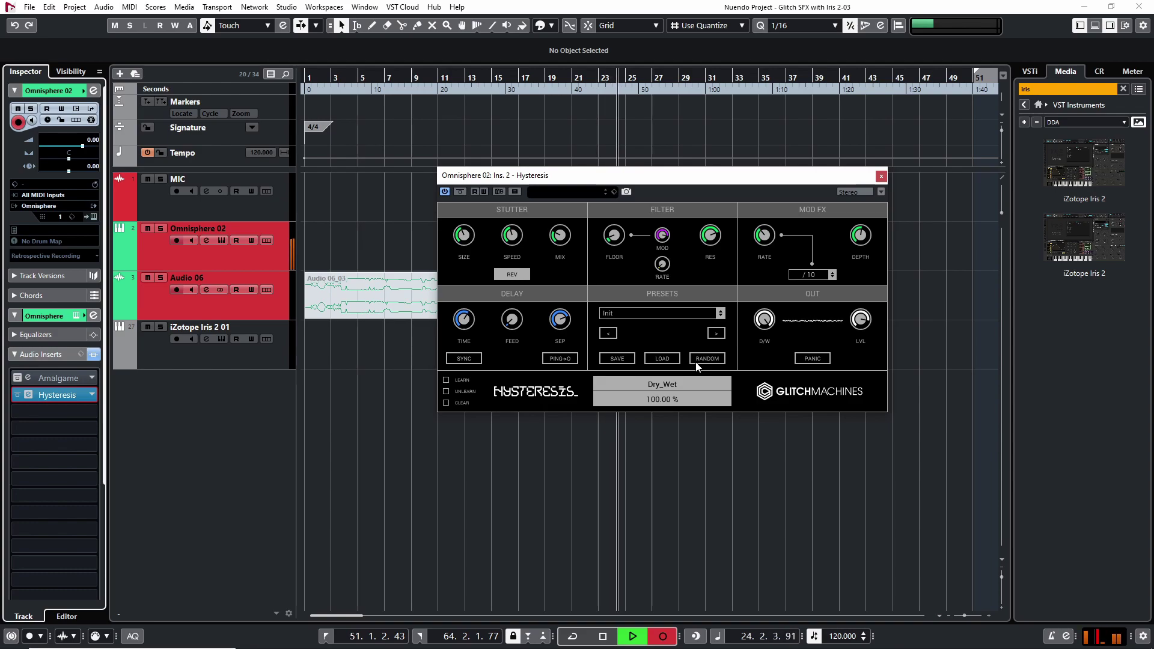
click(701, 359)
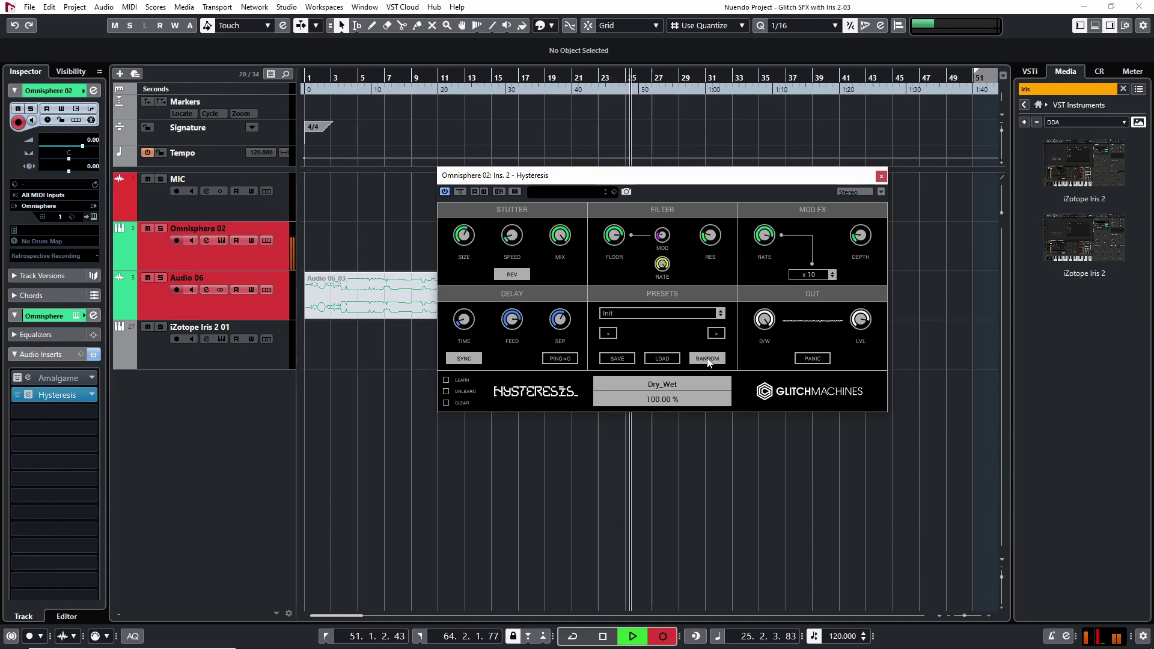
click(707, 359)
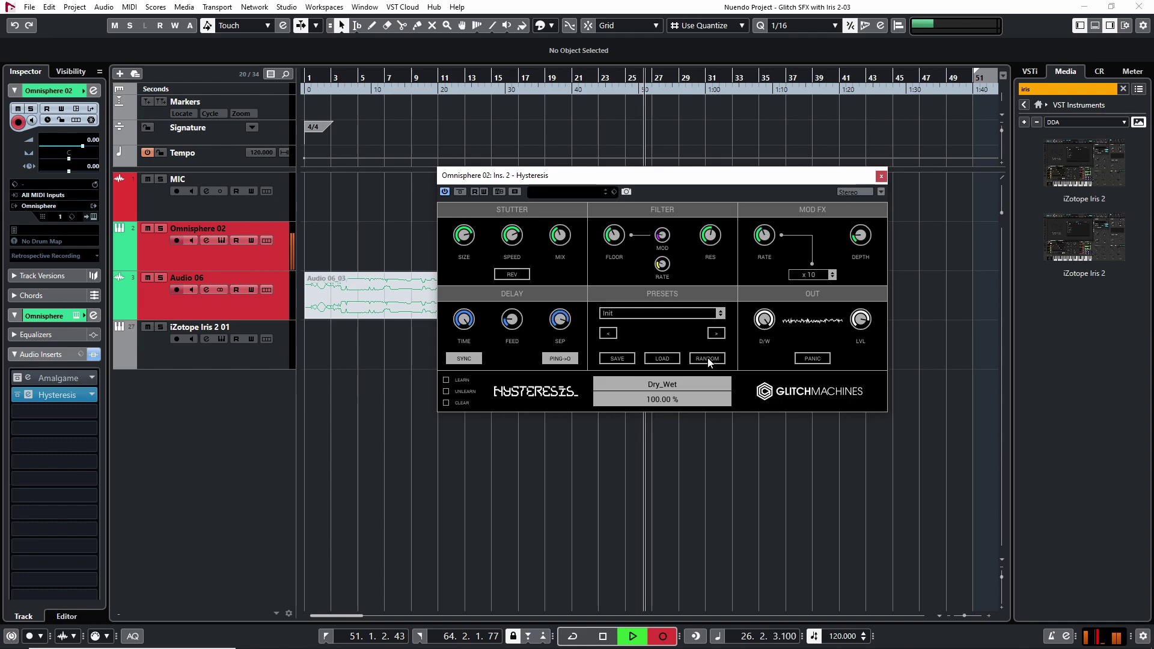
click(708, 359)
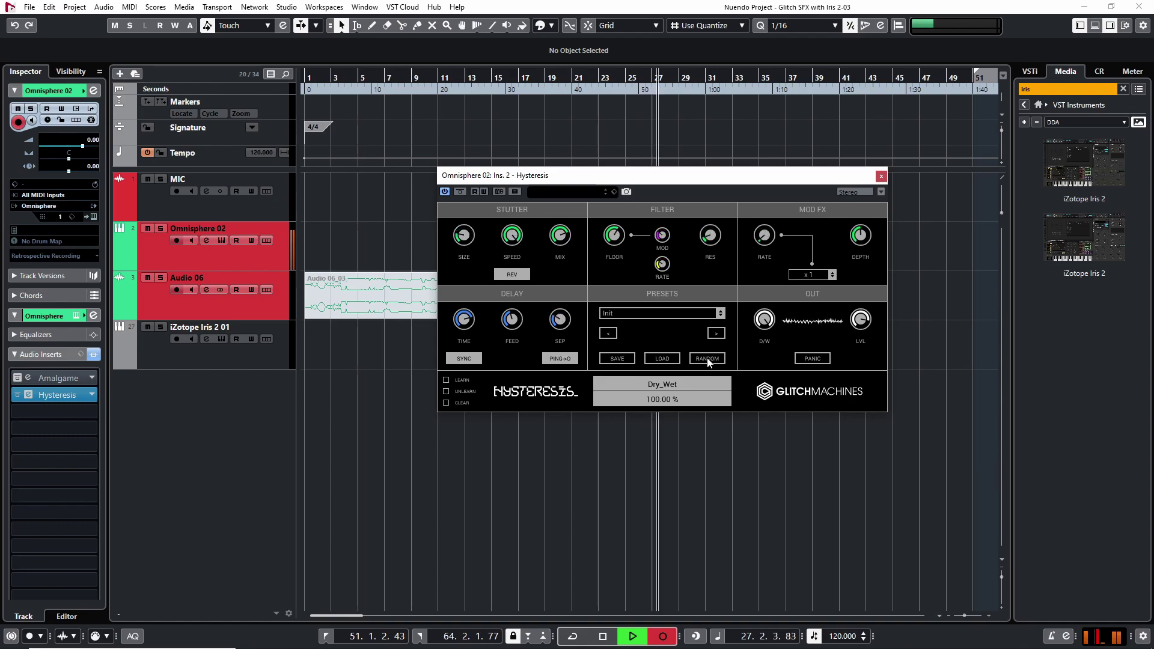
click(707, 359)
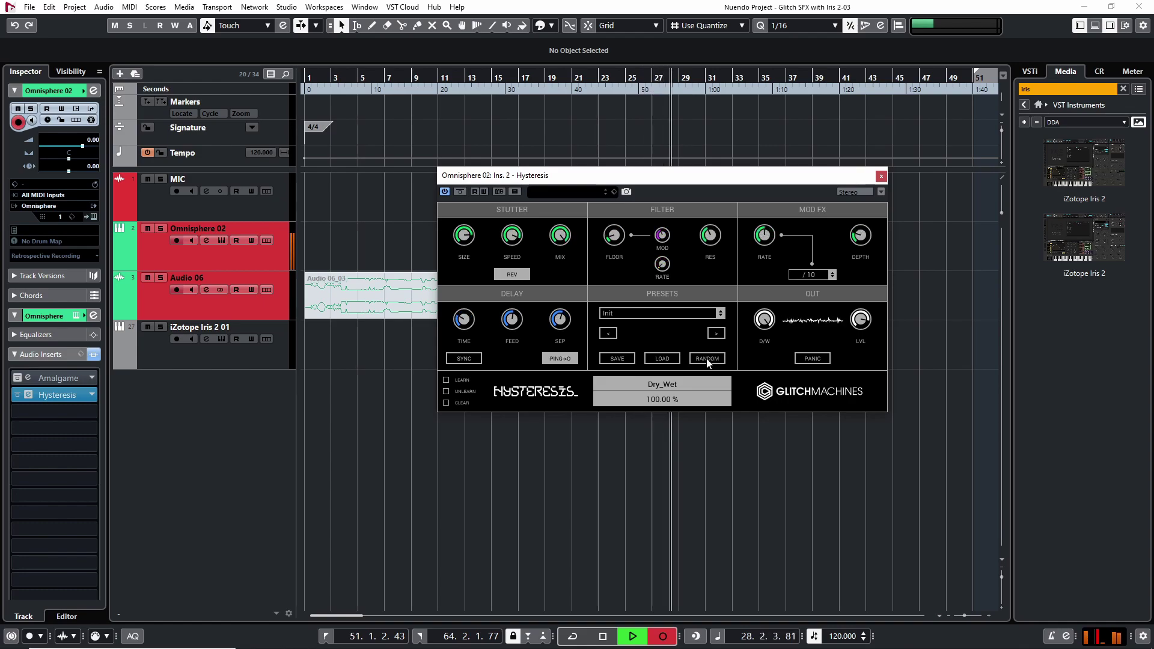
click(708, 359)
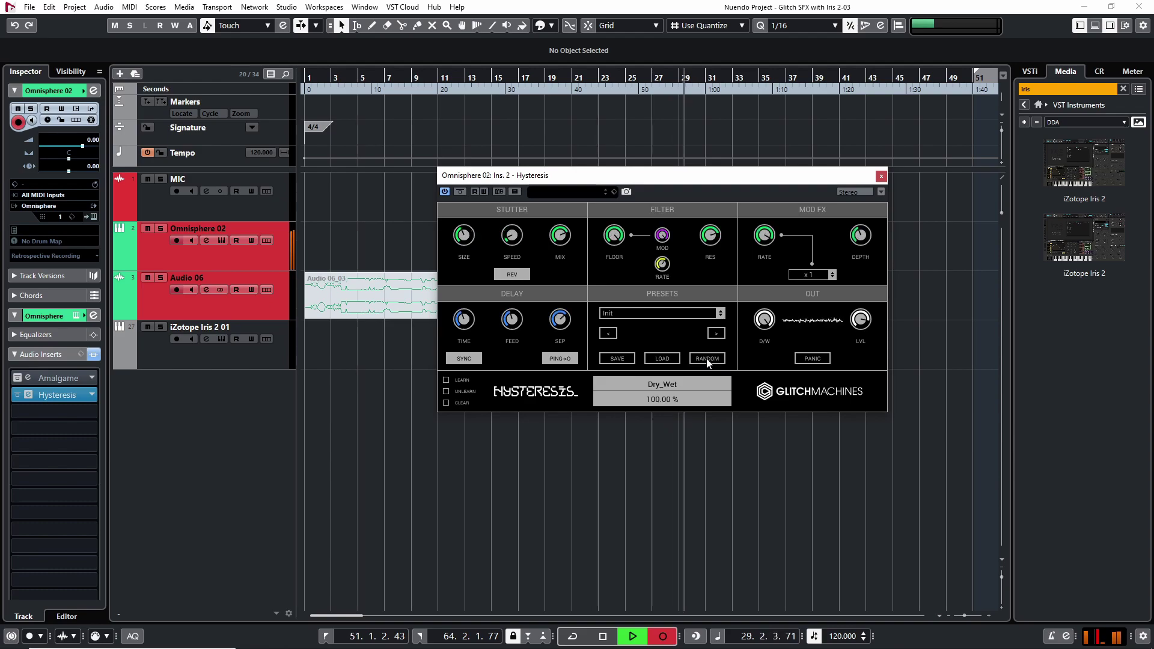
click(708, 359)
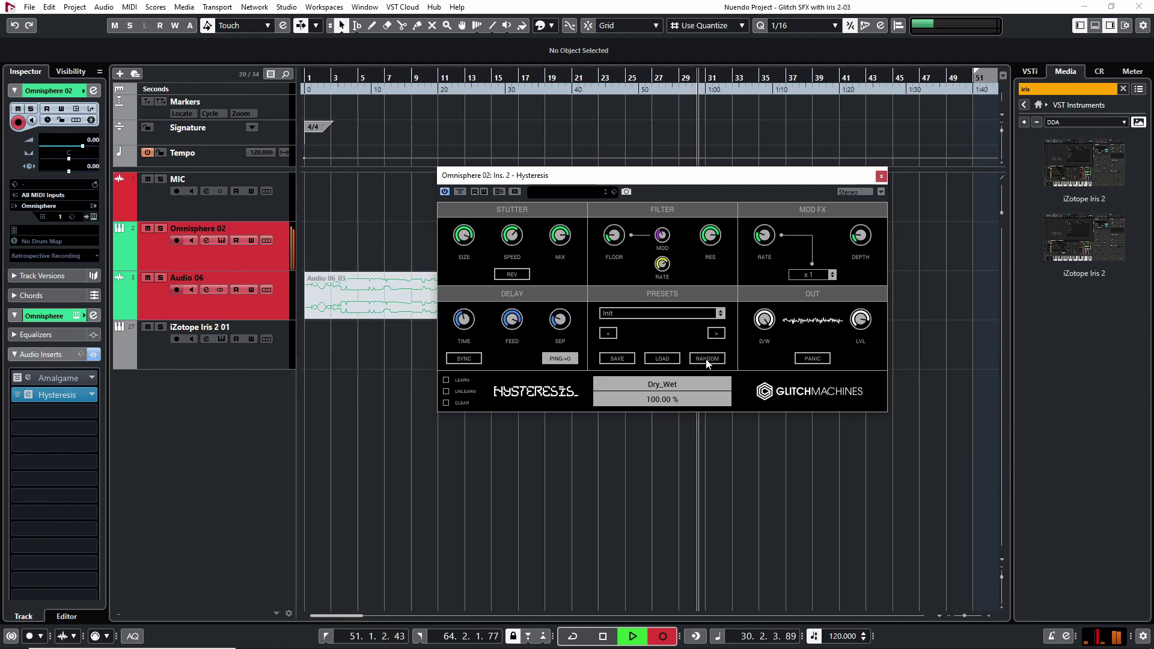
click(707, 359)
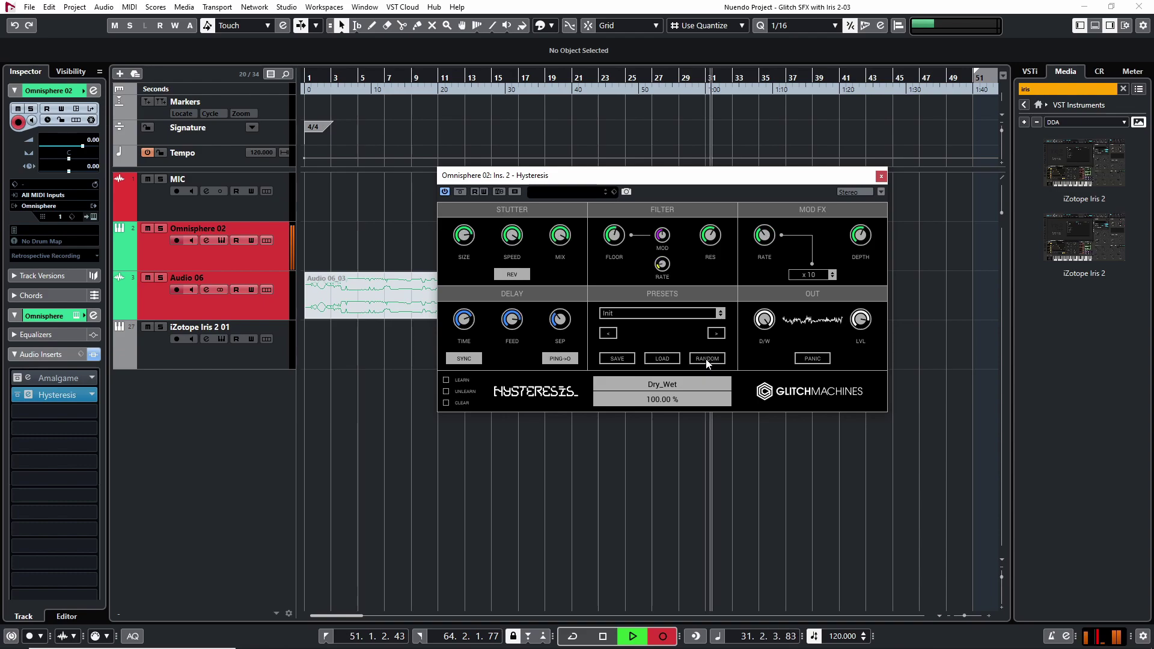
click(707, 359)
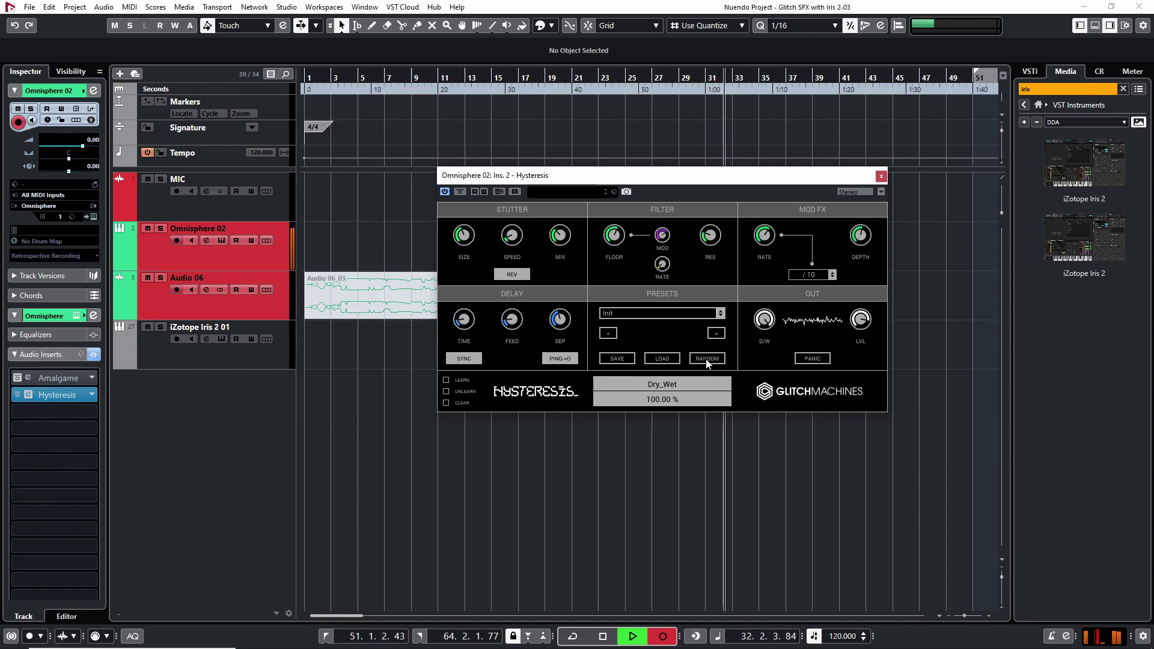
click(707, 358)
click(707, 359)
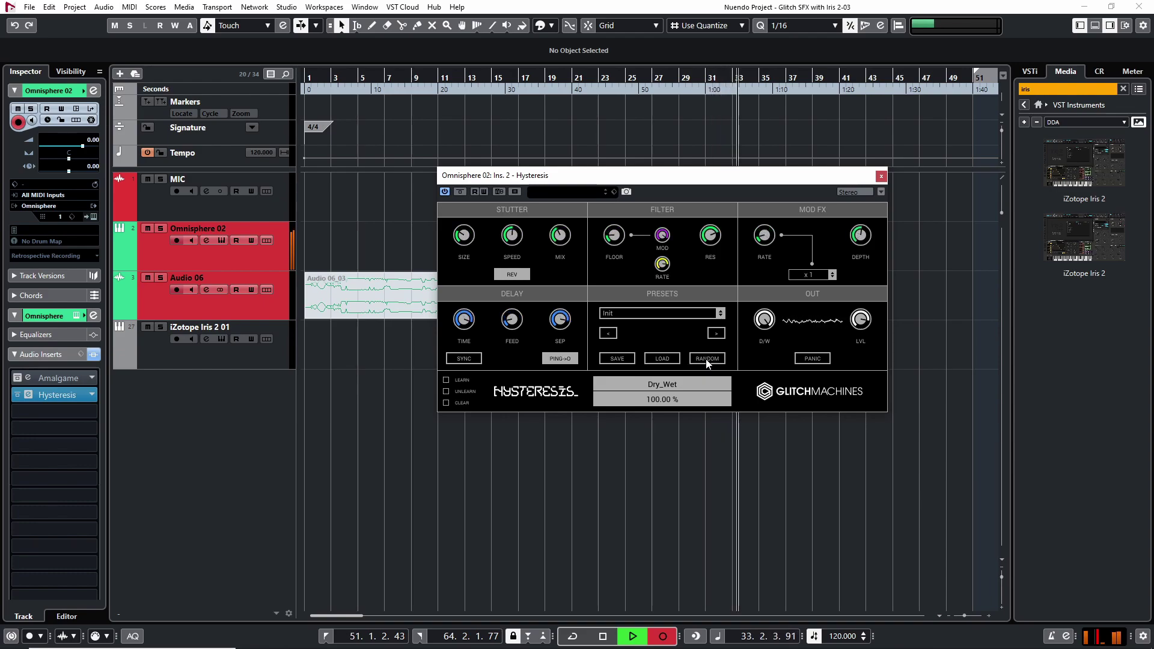
click(707, 359)
click(707, 359)
click(707, 359)
click(708, 359)
click(707, 359)
click(708, 359)
click(707, 359)
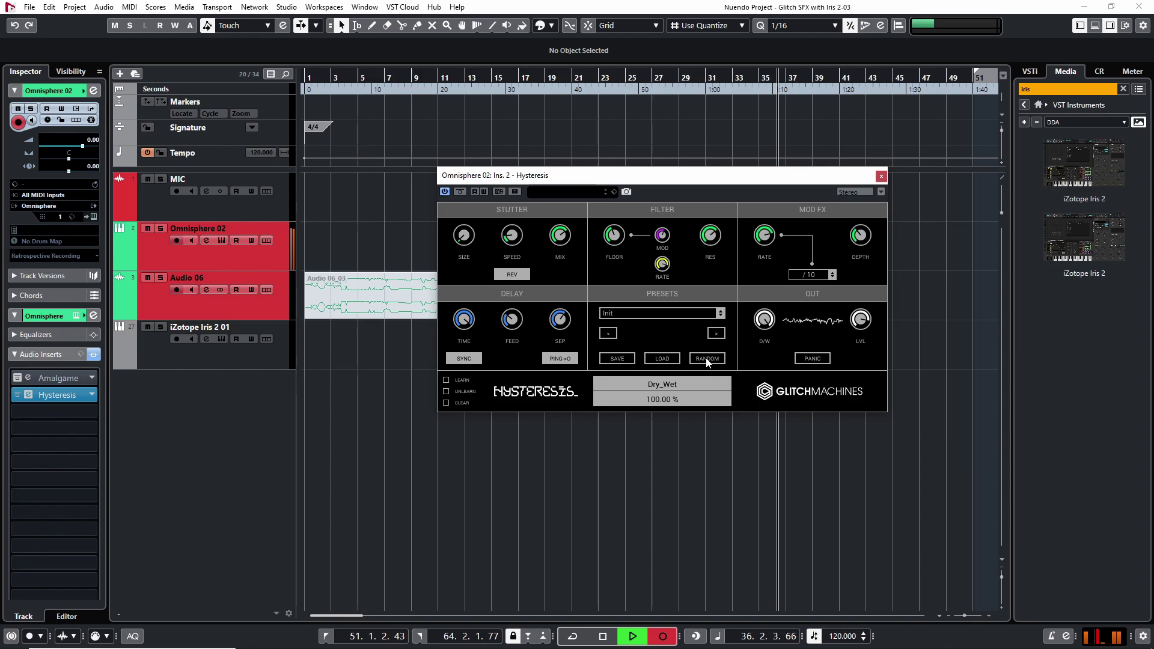
click(707, 359)
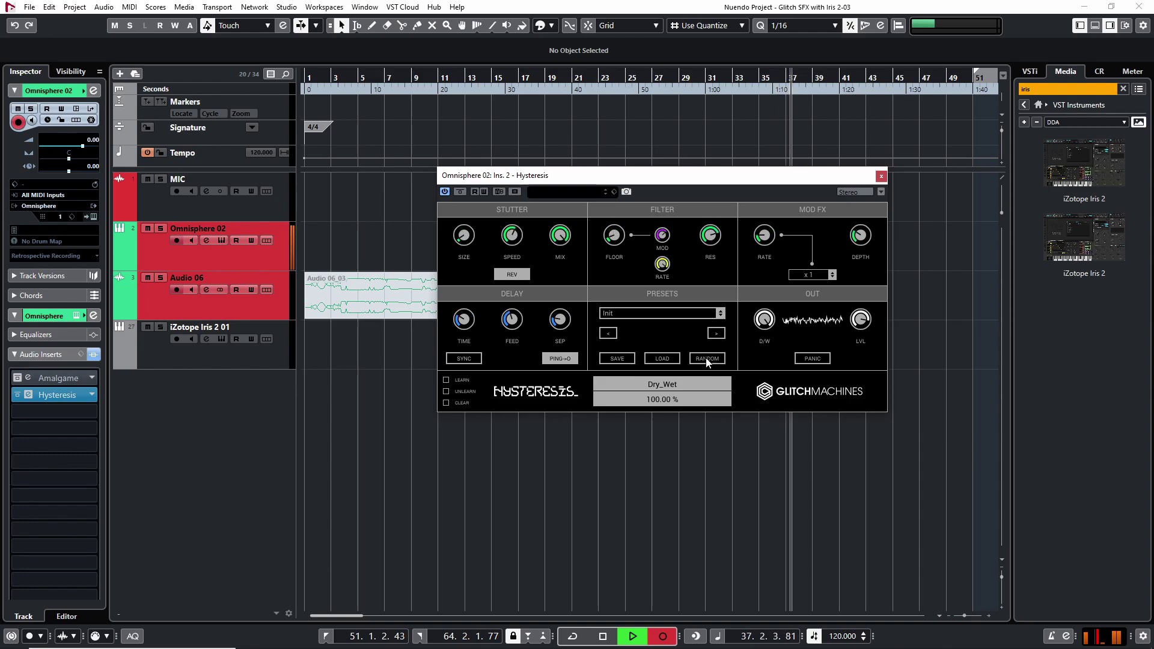
click(707, 359)
click(707, 359)
click(708, 359)
click(707, 359)
click(707, 359)
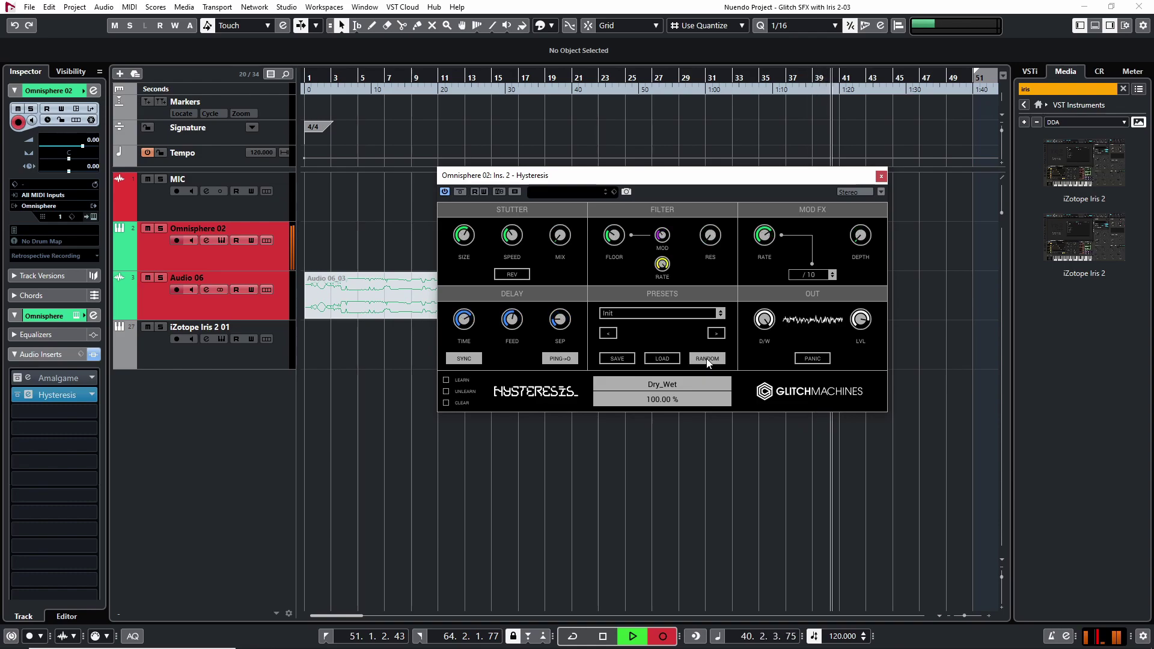
click(706, 359)
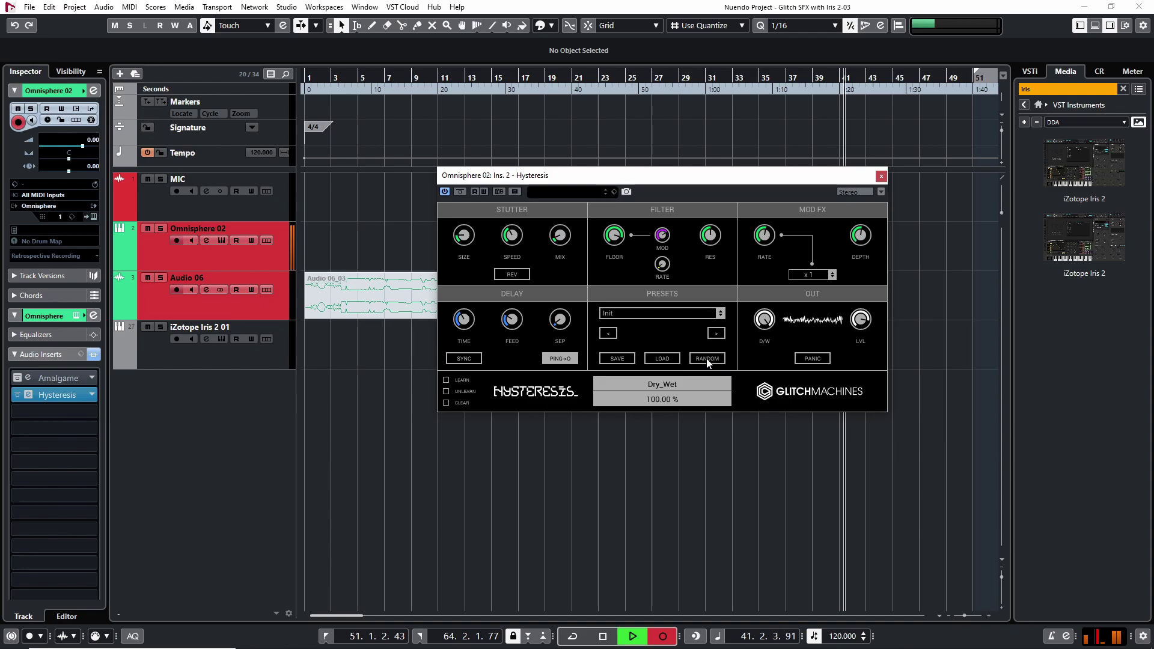
click(707, 359)
click(708, 359)
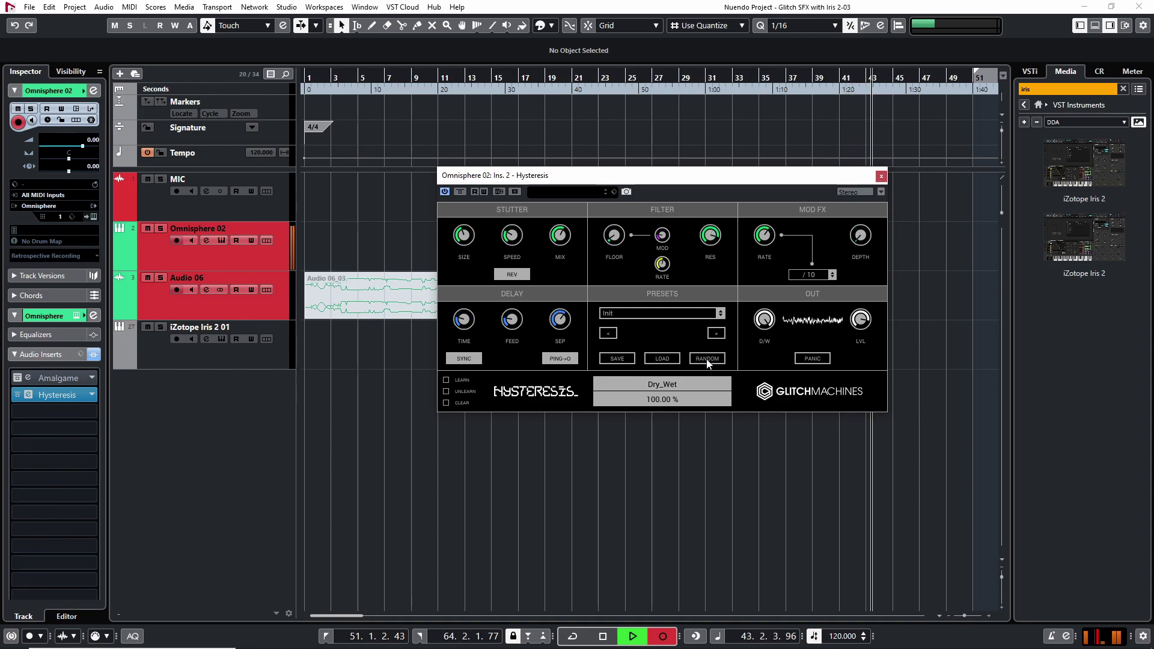
click(707, 359)
click(707, 359)
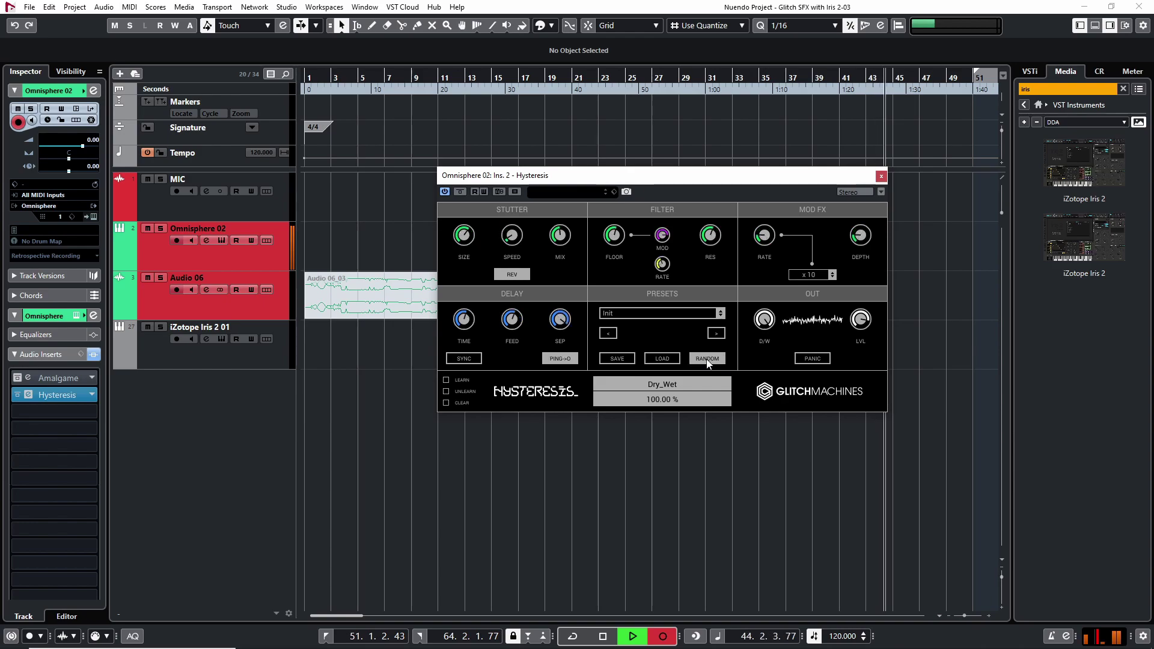
click(708, 359)
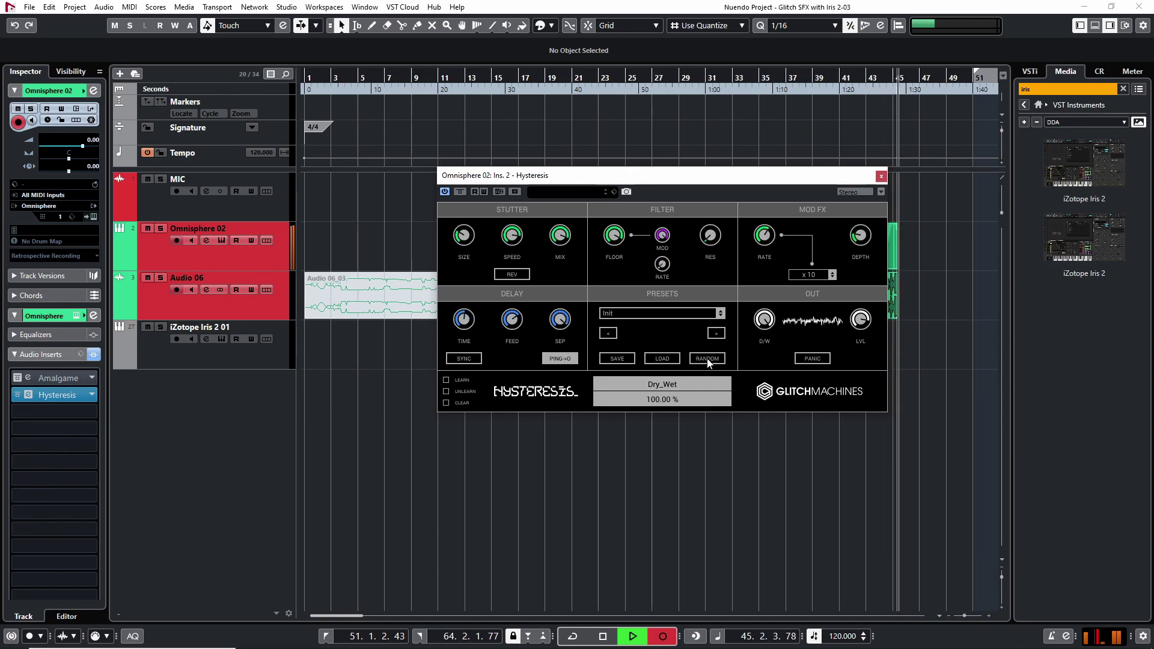
click(708, 359)
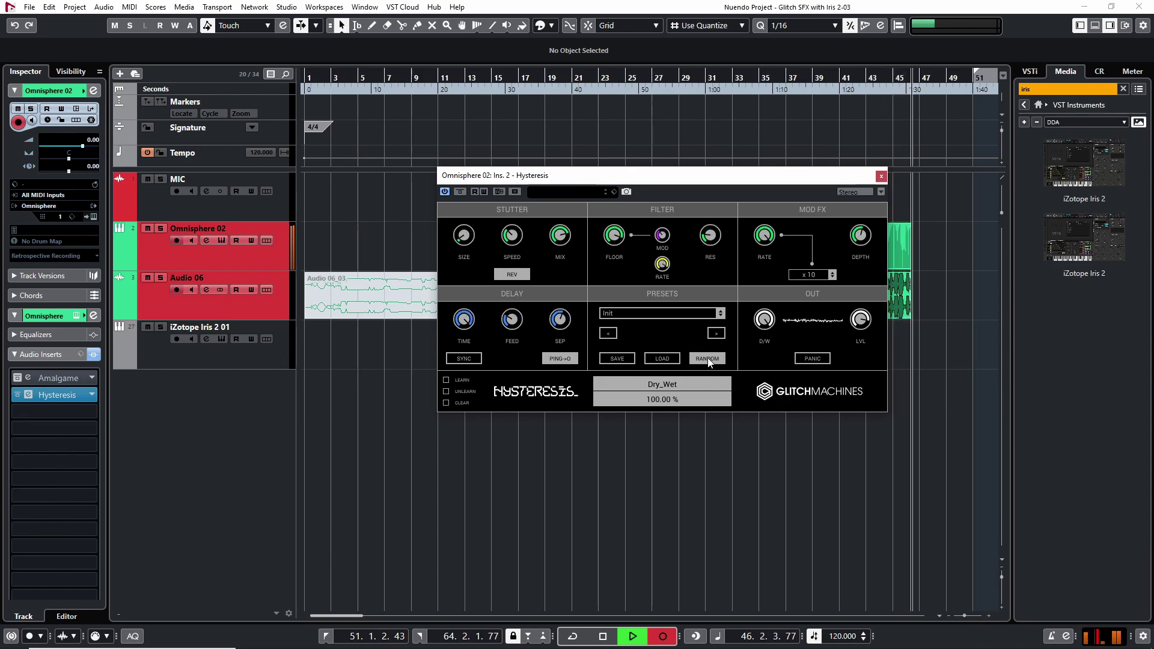
click(707, 359)
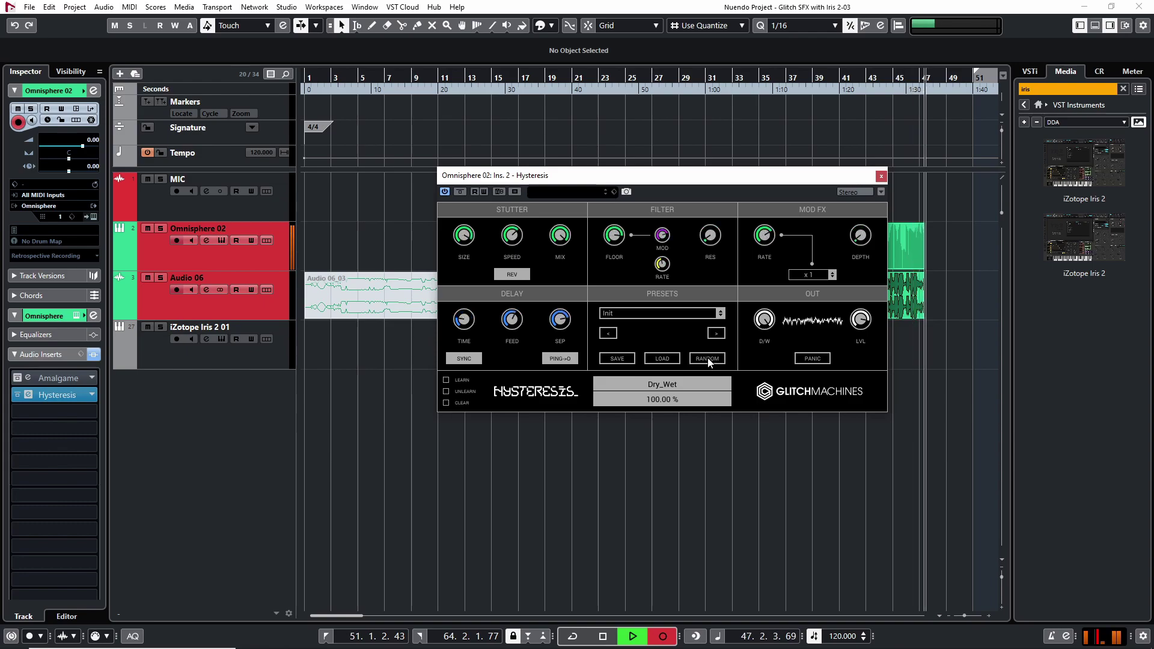
click(708, 359)
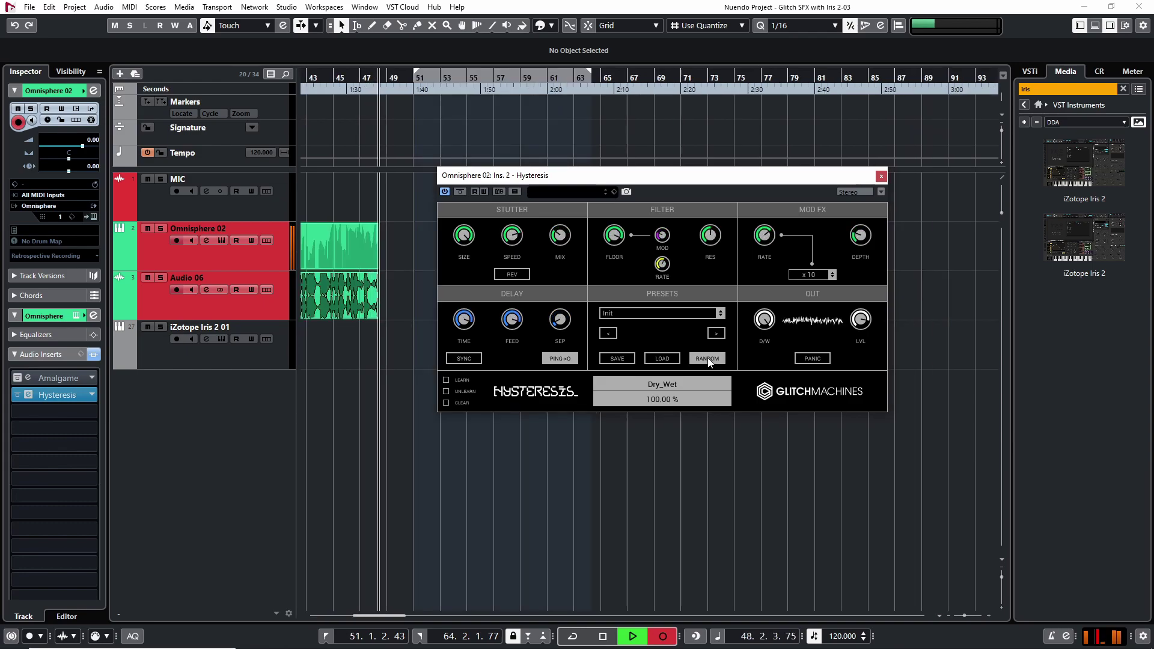
click(707, 359)
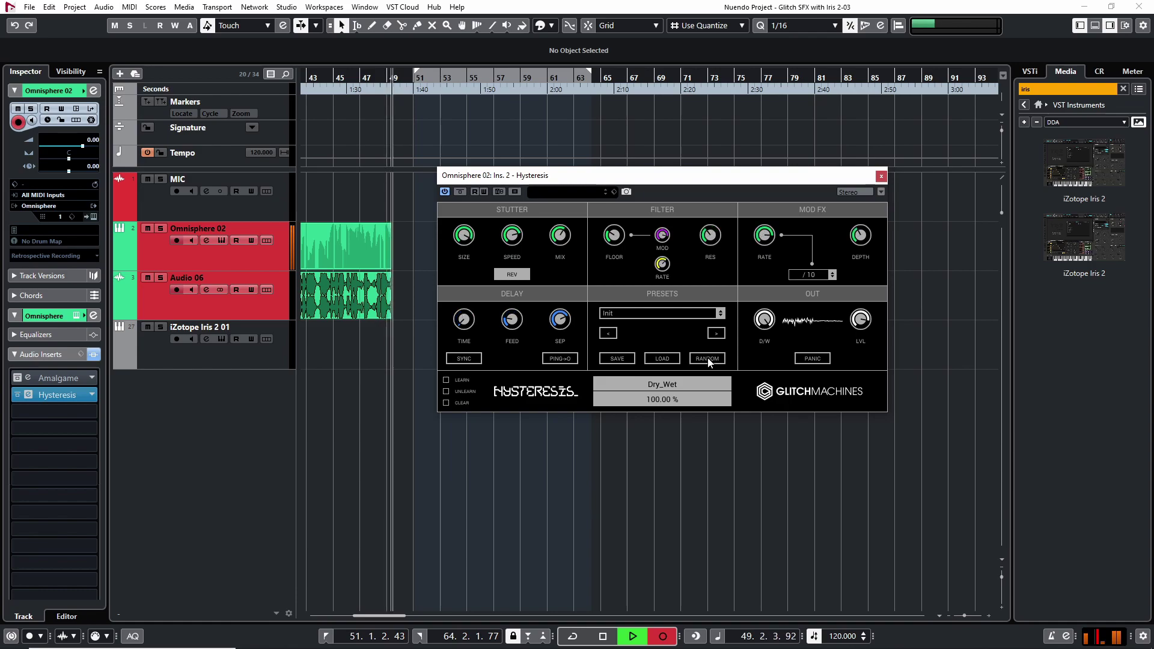
click(707, 359)
click(707, 358)
click(707, 359)
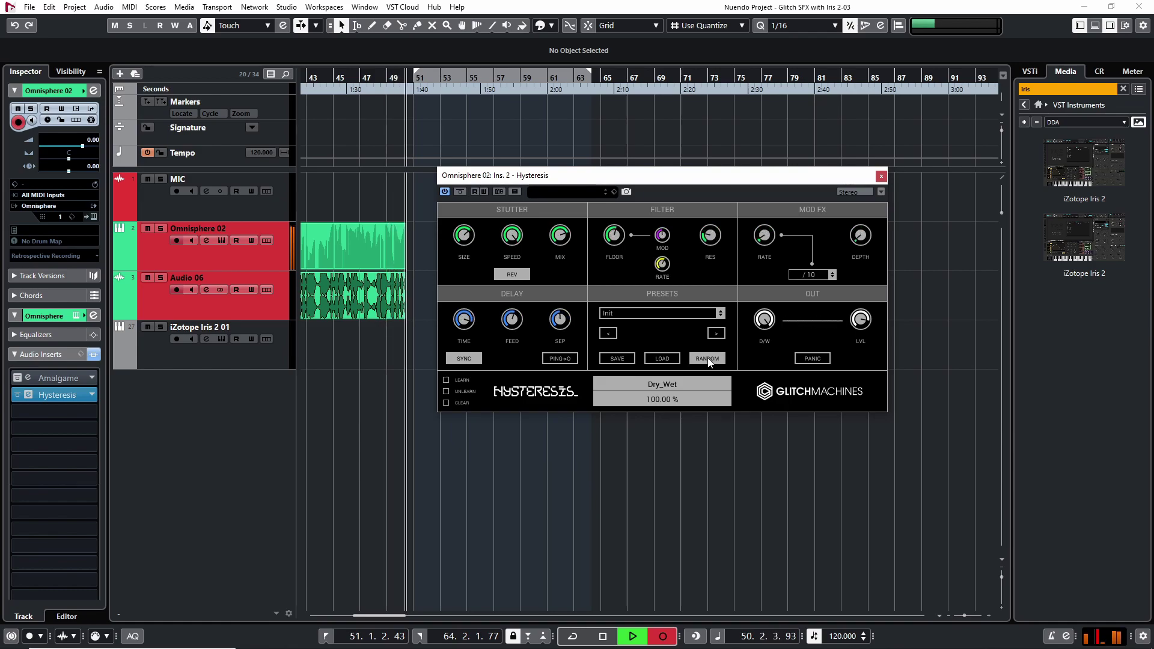
click(707, 359)
click(708, 359)
click(707, 359)
click(707, 359)
click(708, 358)
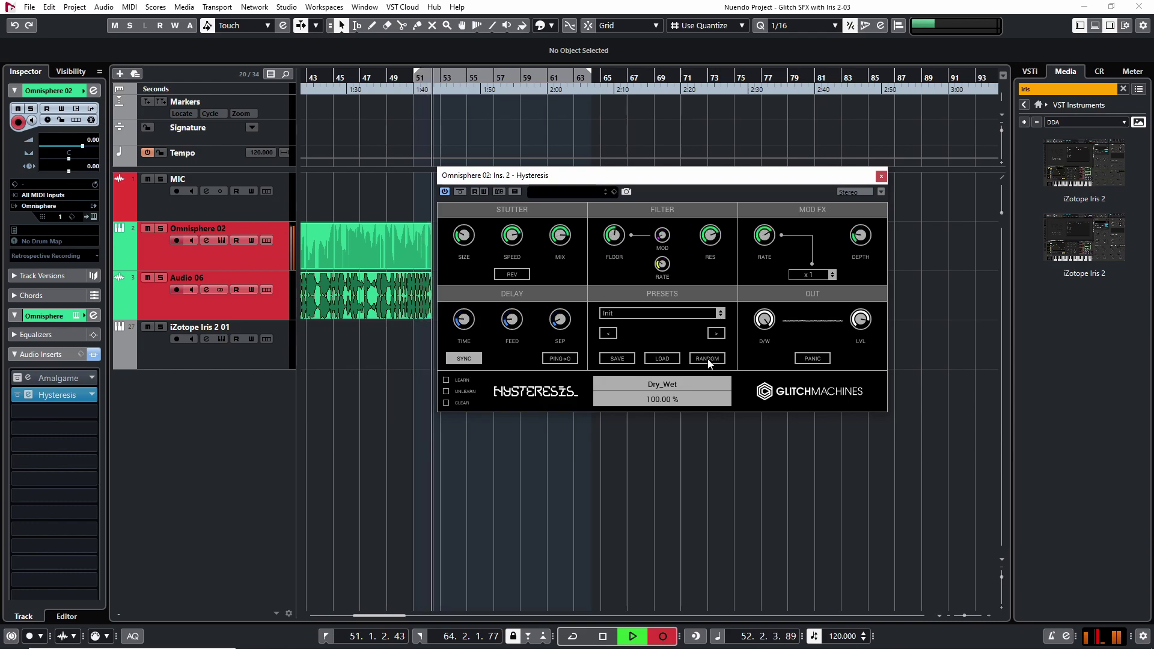
Close the Hysteresis window and stop the recording at about bar 55.
click(881, 176)
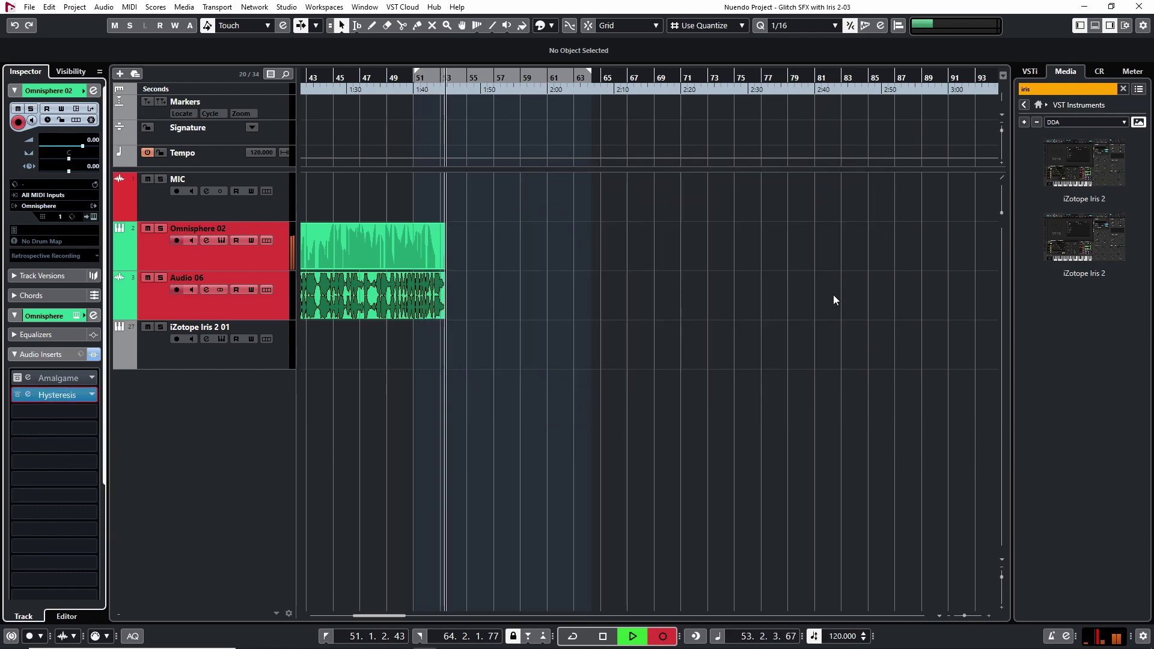
key(space)
key(g)
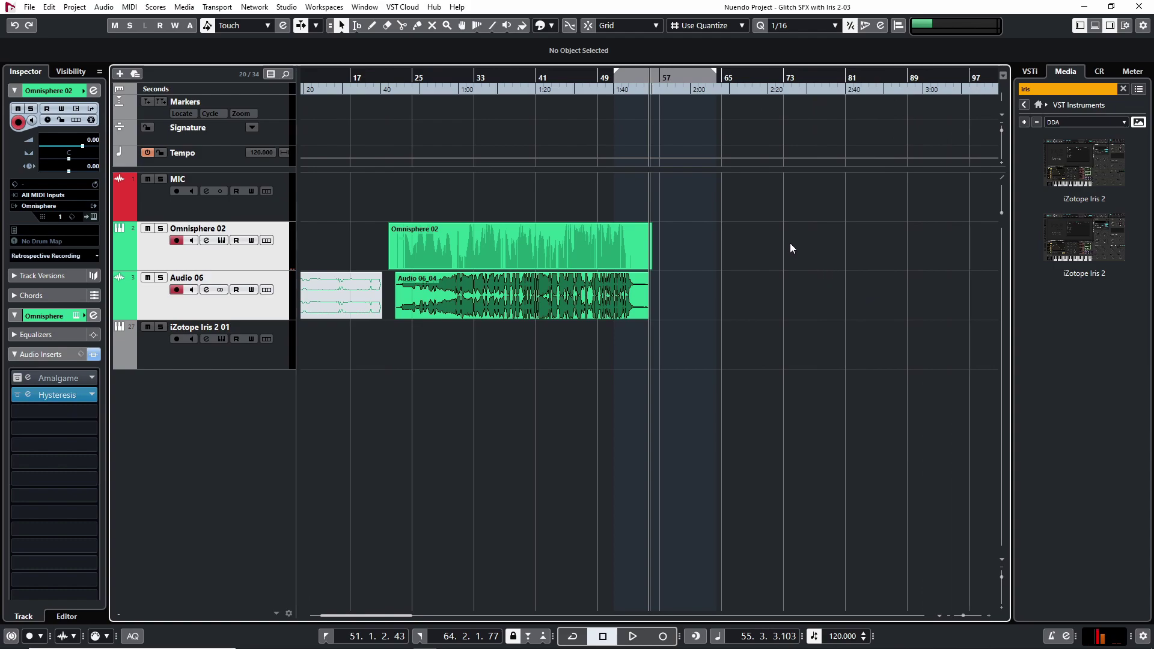
Delete the recorded MIDI part from the Omnisphere 02 track and mute the new Audio 06_04 recording.
click(510, 258)
key(Delete)
click(559, 294)
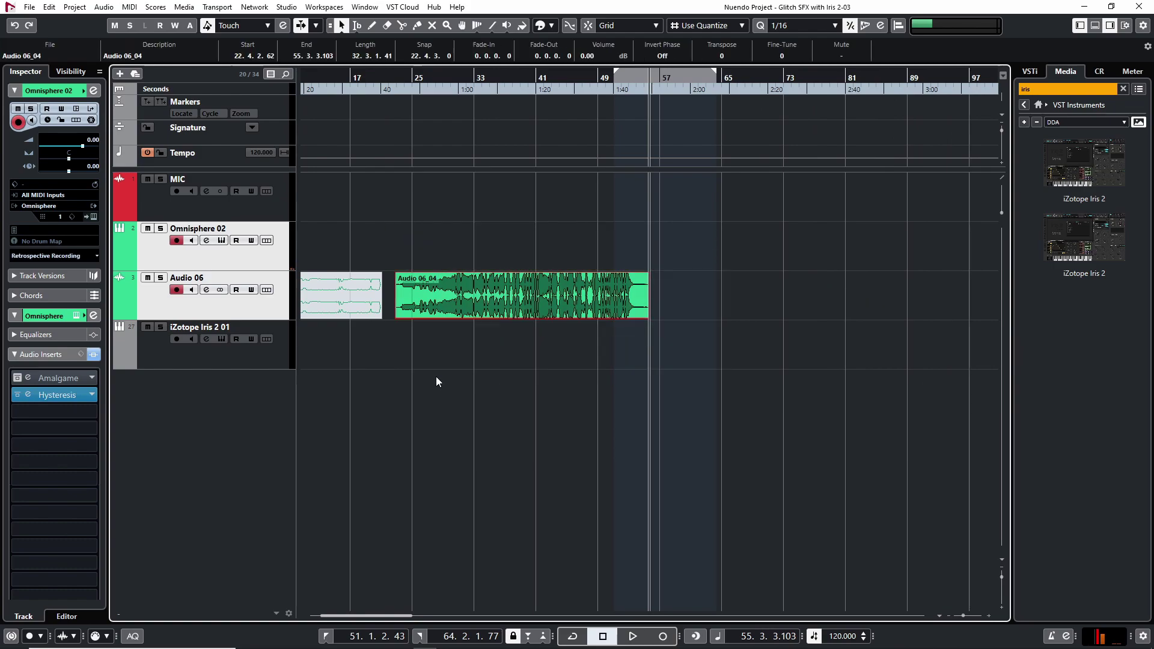
scroll(481, 331, left, 3)
click(193, 199)
click(384, 300)
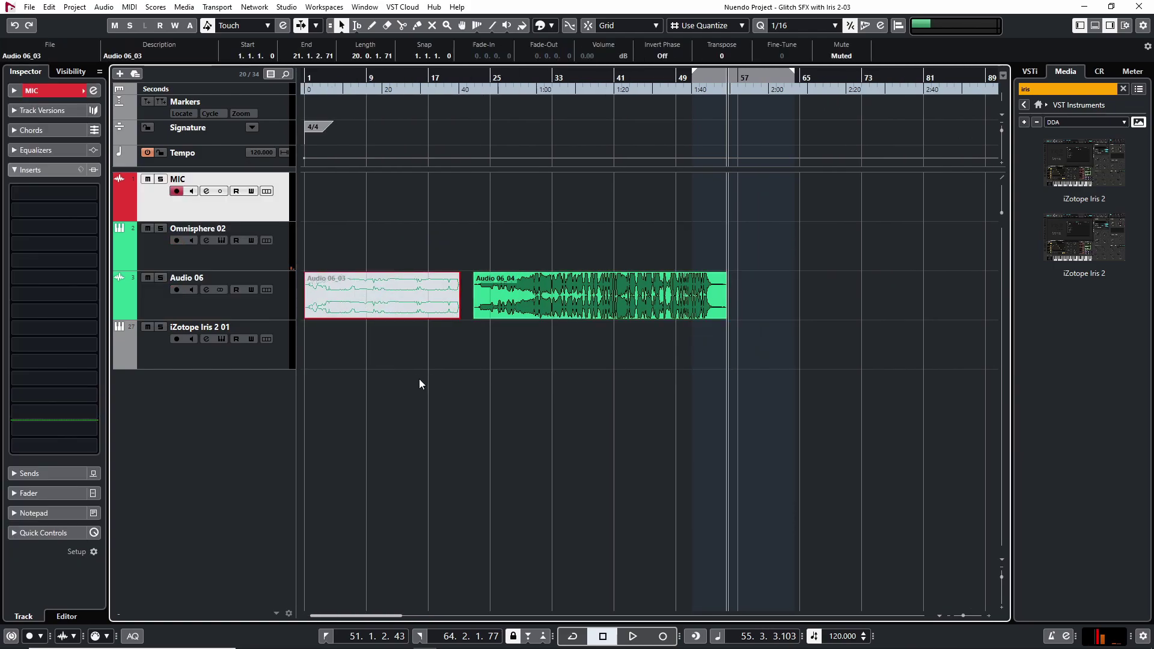
key(shift+u)
click(455, 410)
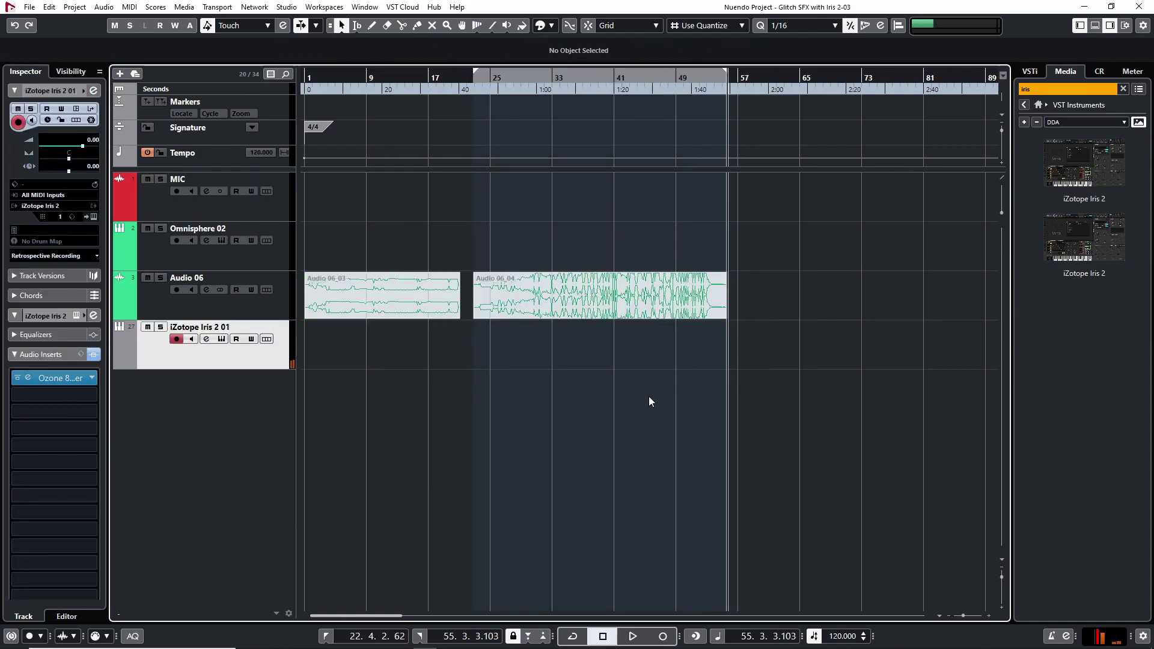
Add a new iZotope Iris 2 instrument track below the existing one and show the Sample 1 slot in its window.
drag(1082, 171, 330, 412)
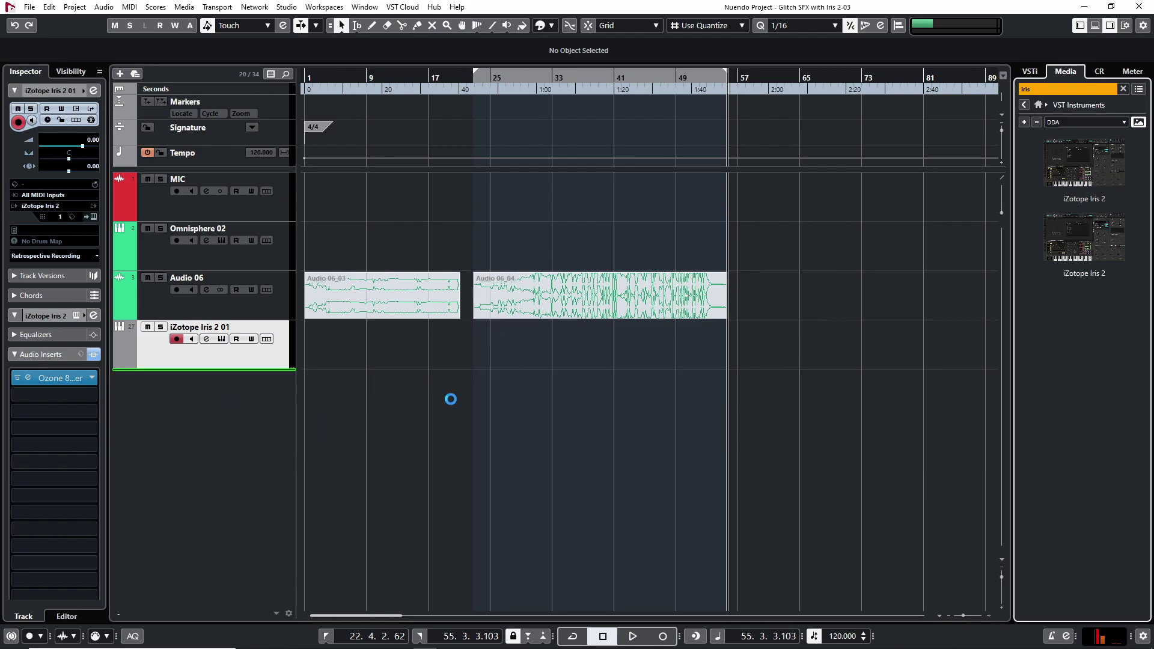
drag(566, 110, 642, 125)
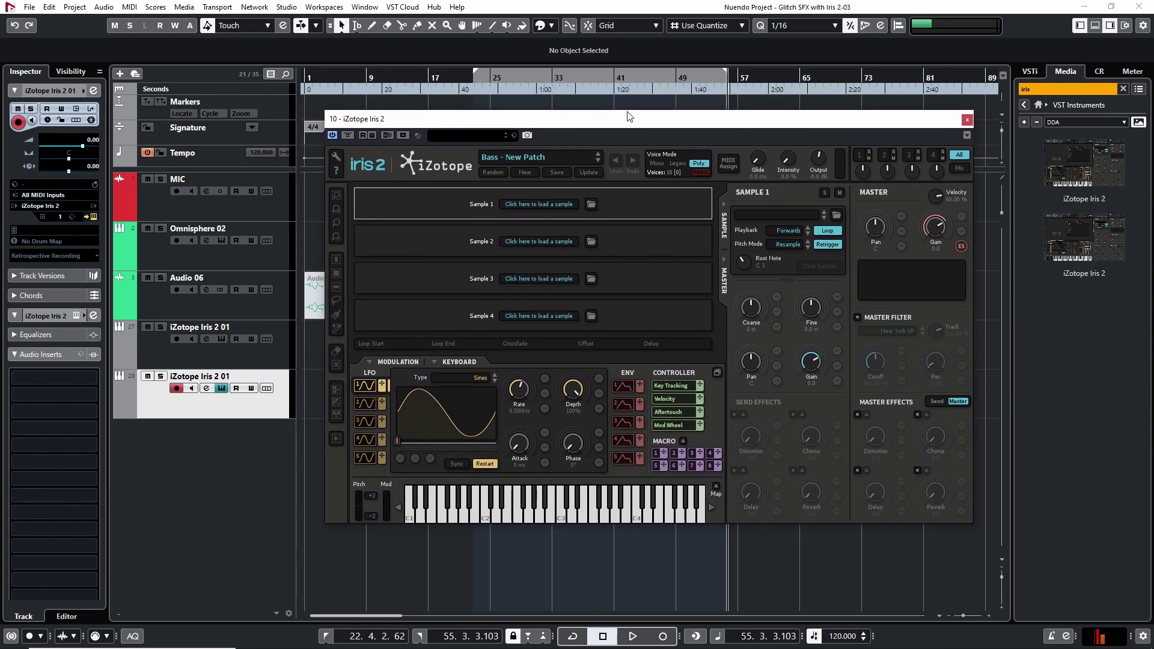
click(859, 155)
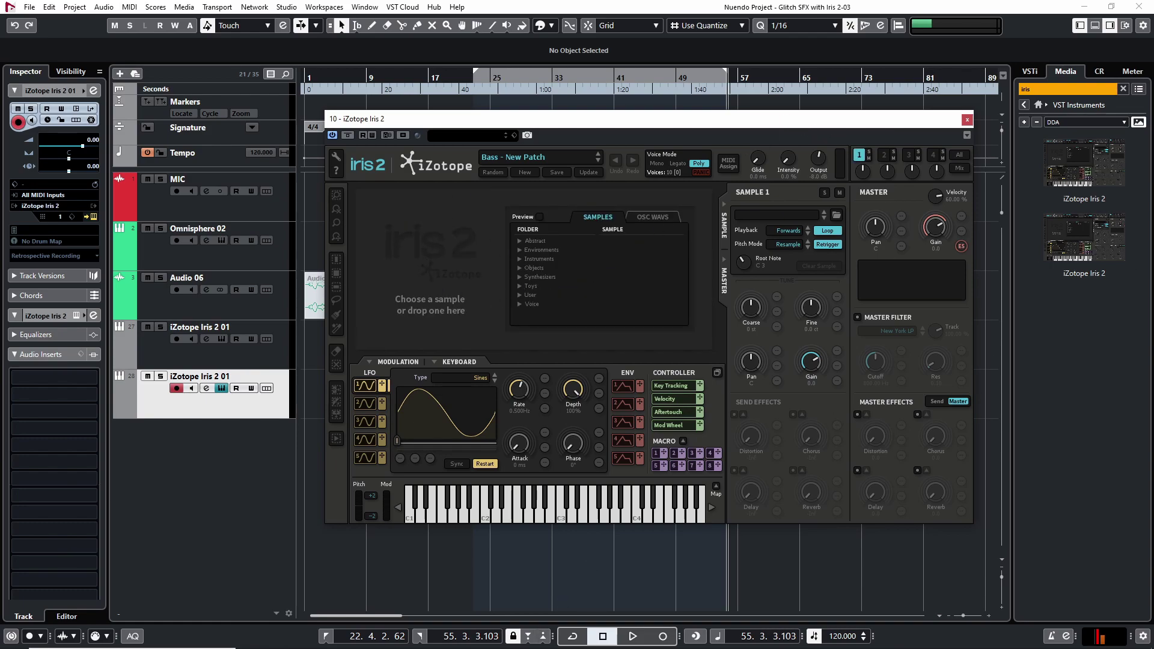
Load the SamplingSoundDesign029 and SamplingSoundDesign030 recordings into Iris 2's Sample 1 and Sample 2 slots and isolate Sample 1.
key(ctrl+w)
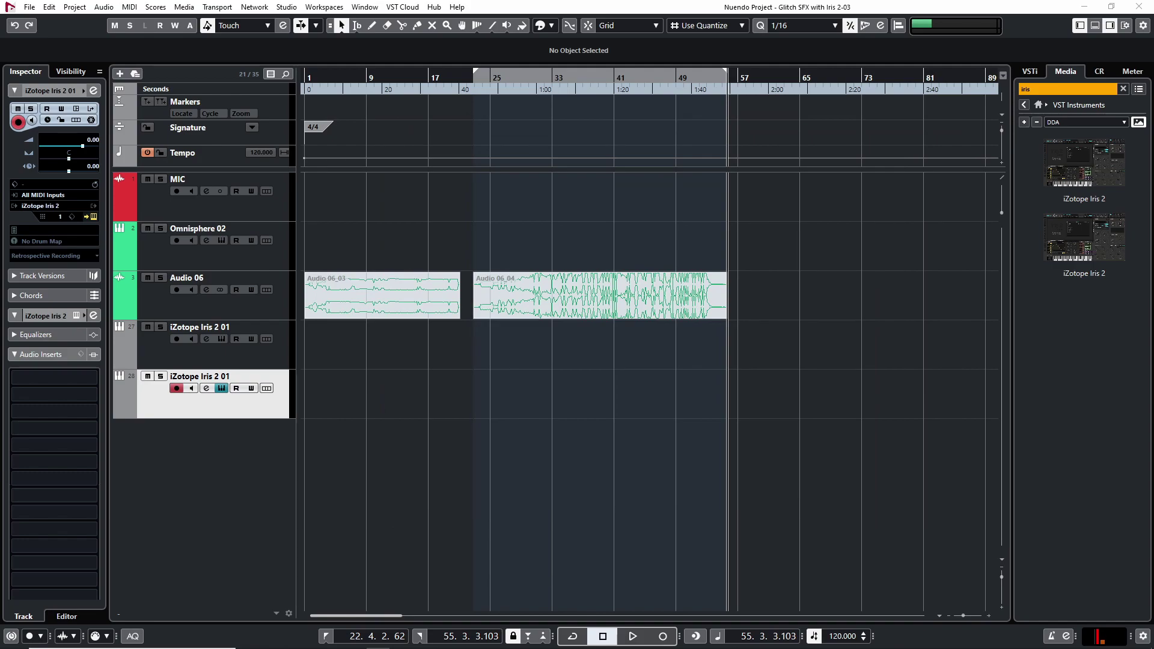
key(Return)
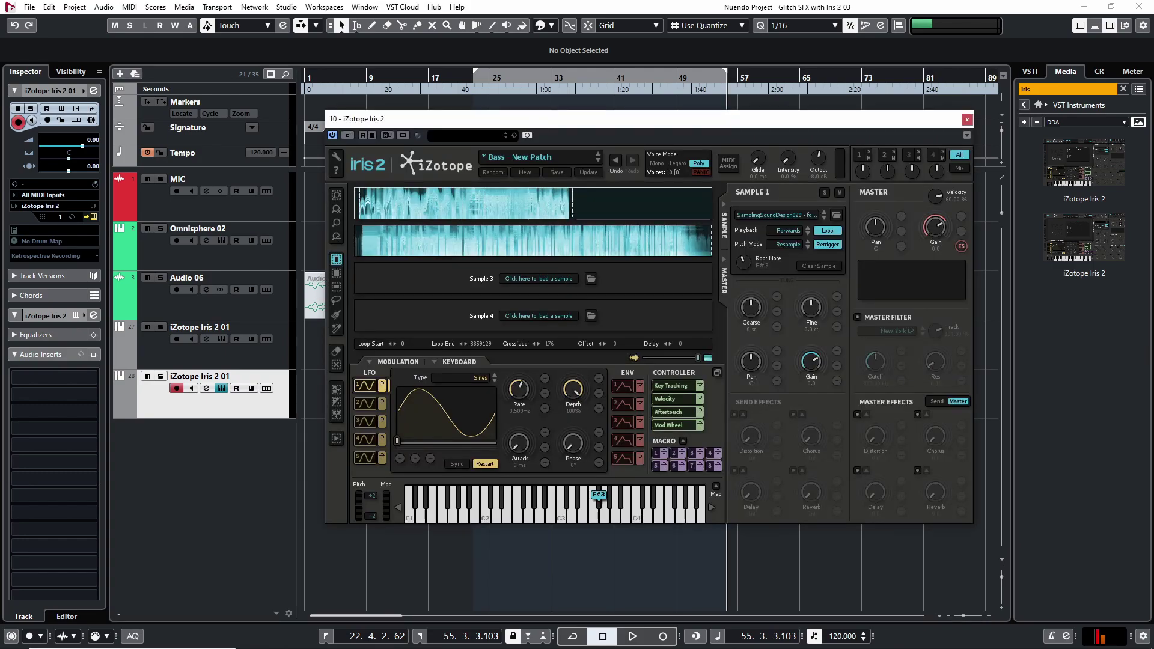
click(362, 245)
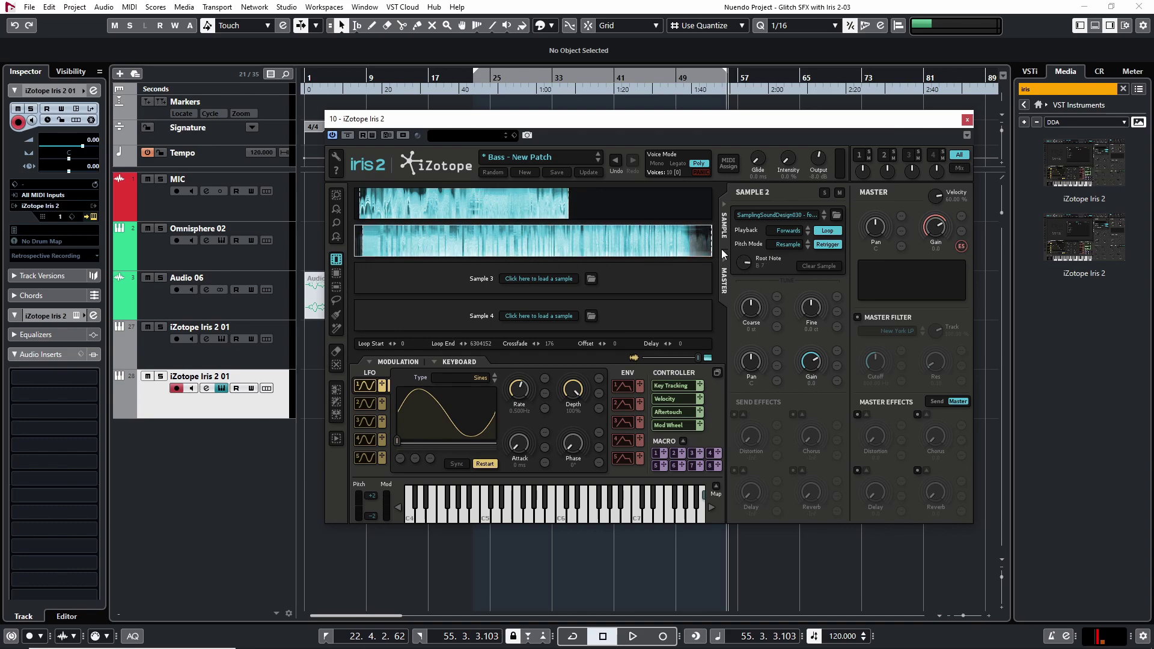
click(868, 159)
click(860, 156)
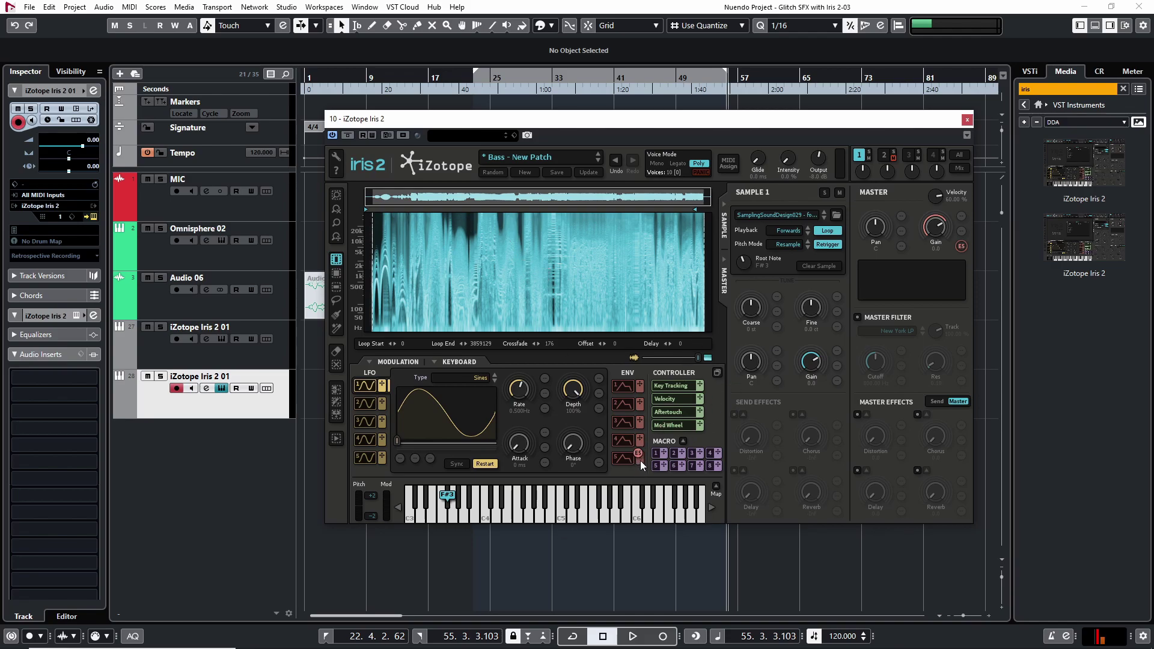
Shape envelope 5 with 0% sustain and a decay of about 1000 ms, and enable master Distortion at about 73.
click(622, 460)
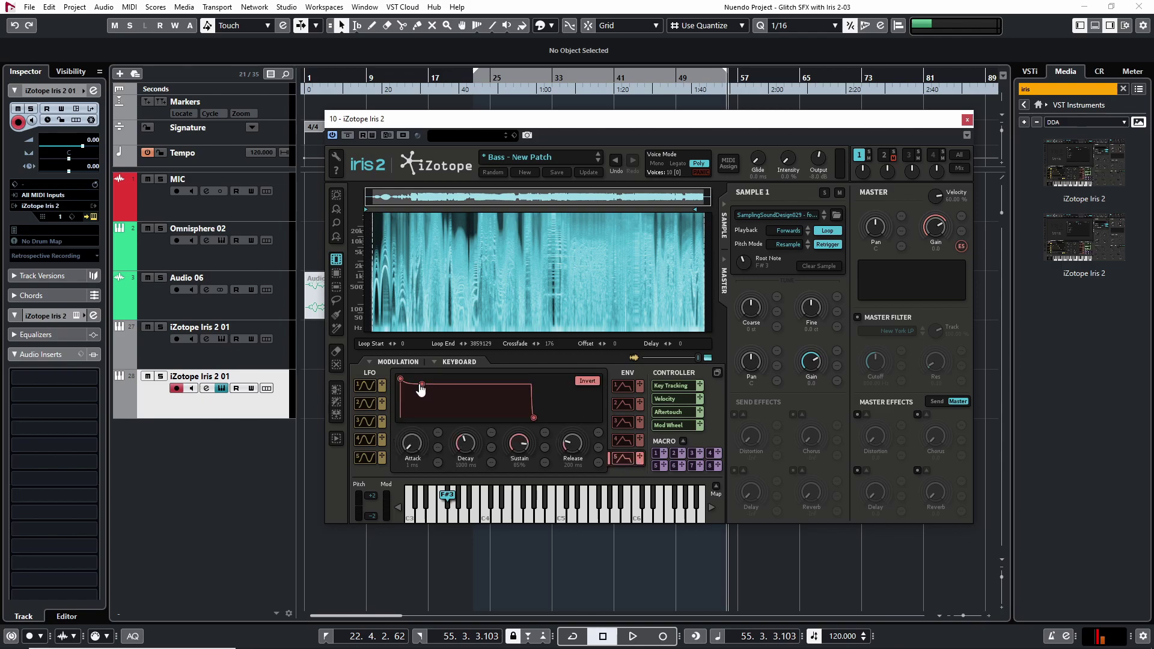
drag(415, 405, 453, 467)
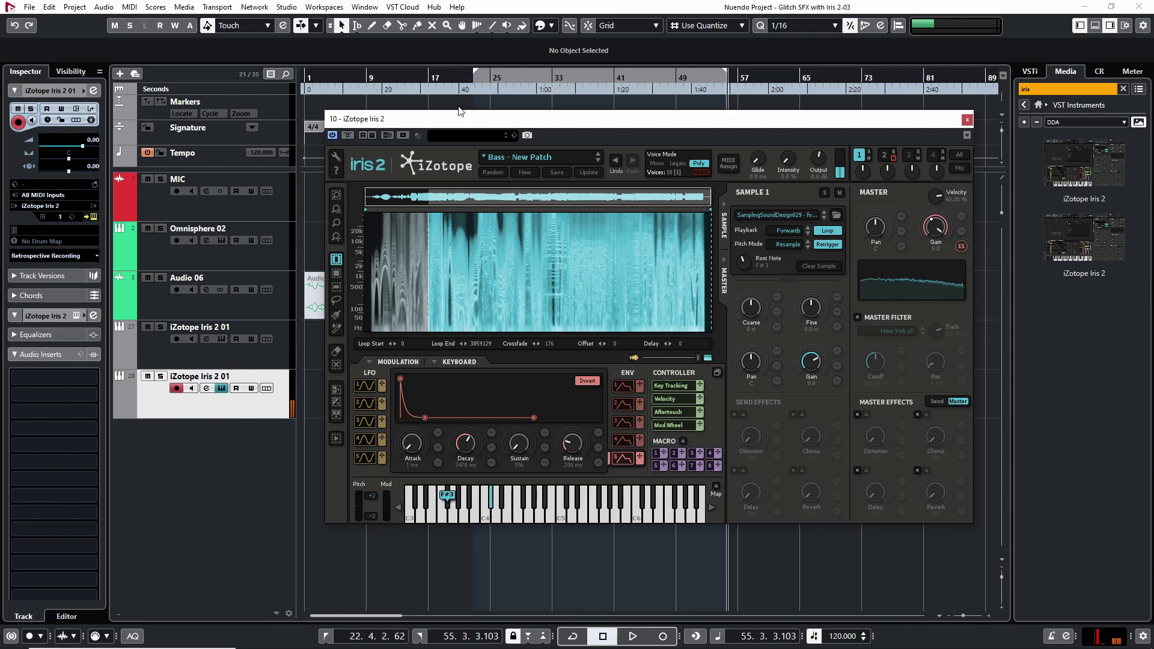
drag(466, 445, 465, 446)
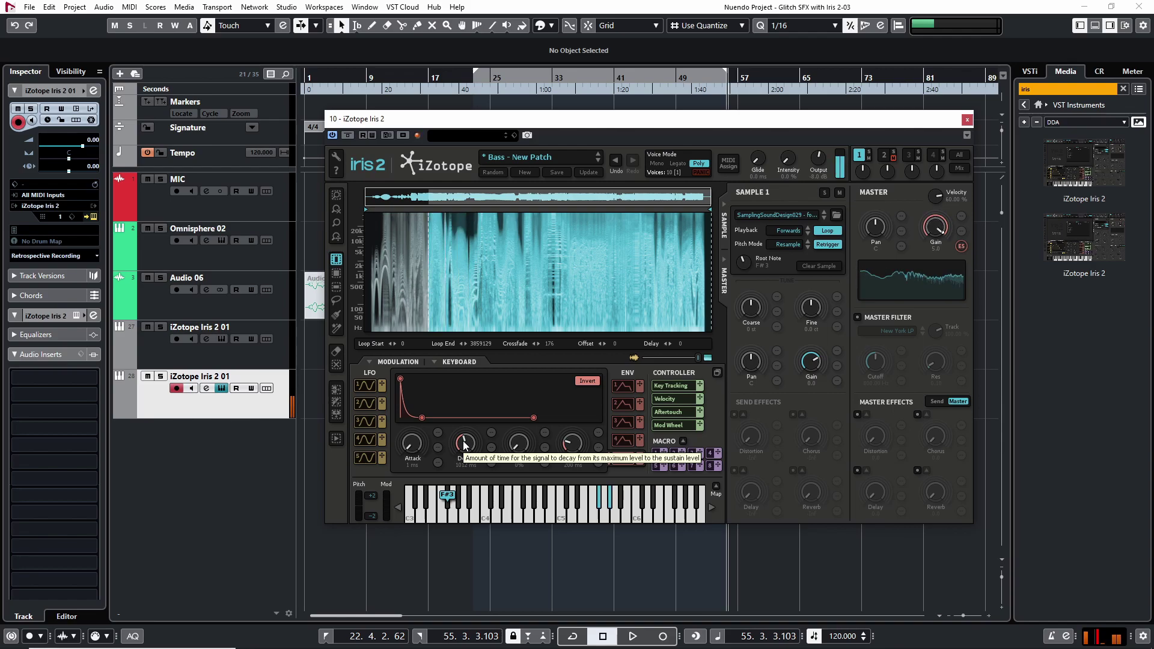
click(857, 414)
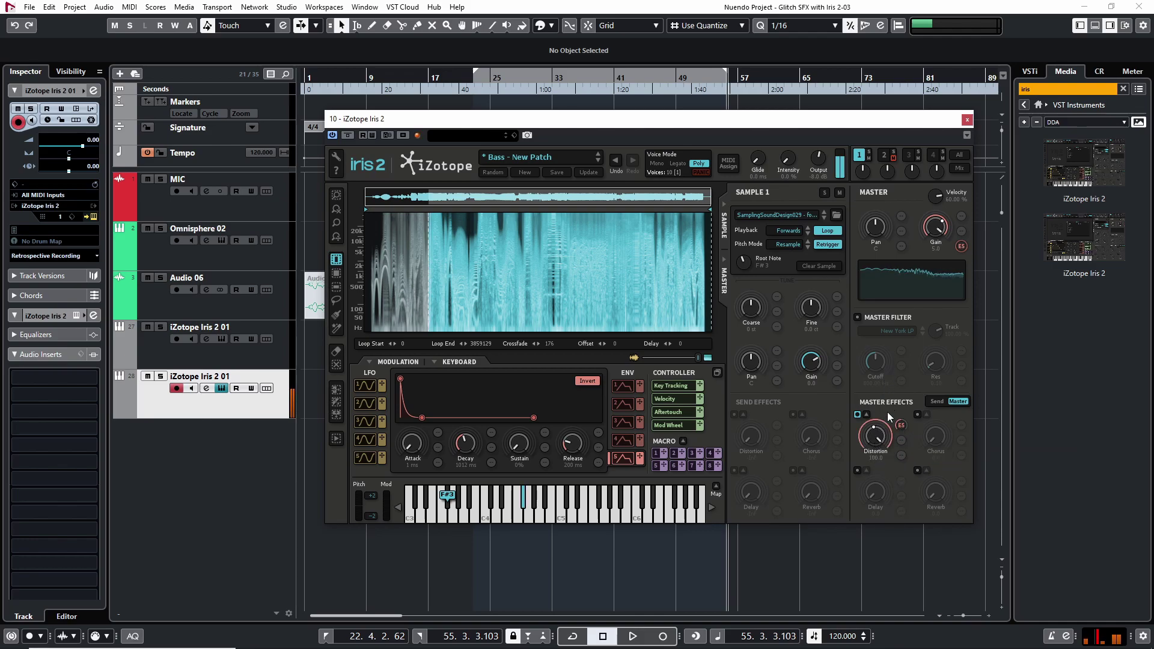
drag(878, 447, 875, 460)
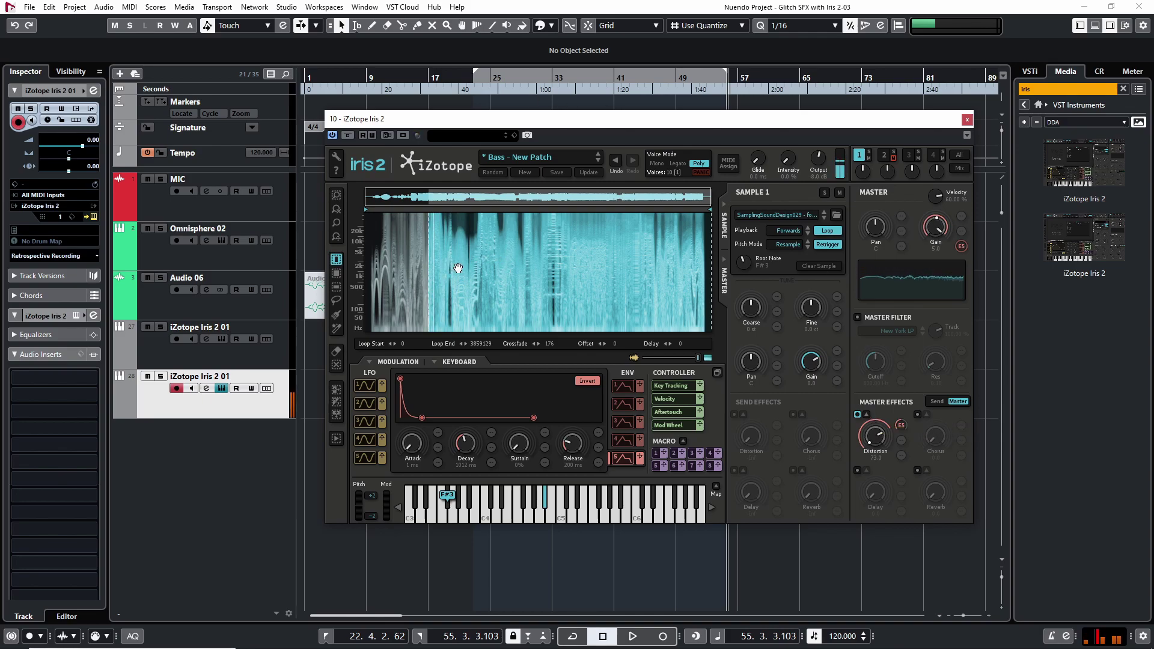
Add a record-armed audio track below the iZotope Iris 2 01 track and record two short takes on both tracks from bar 1.
double_click(251, 455)
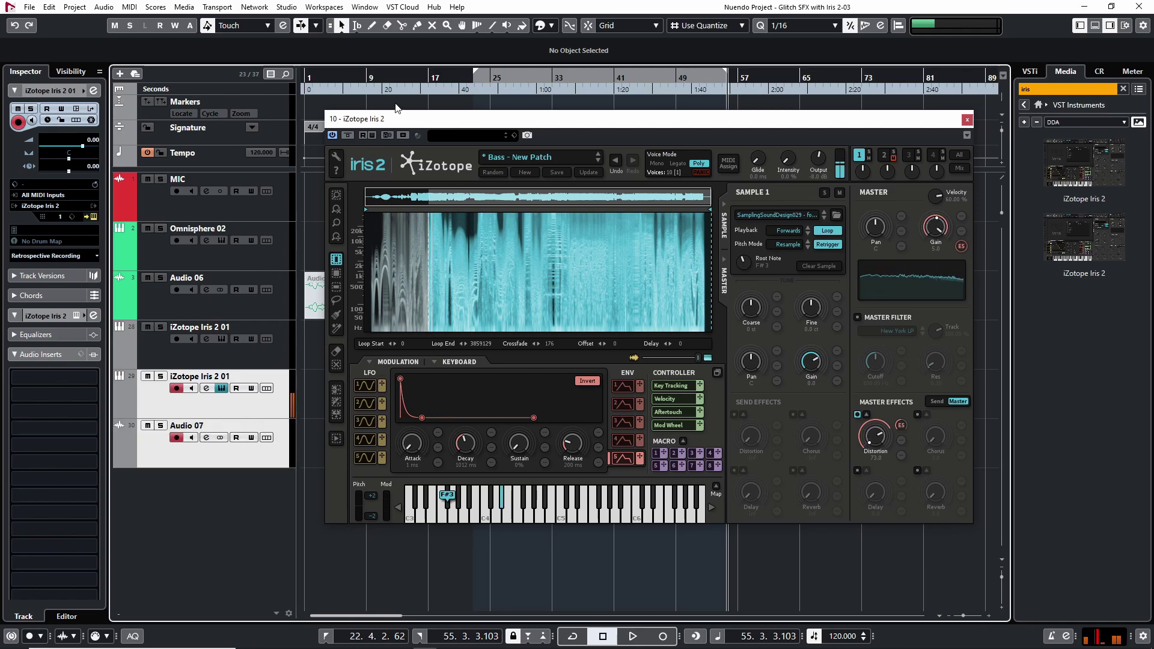
key(space)
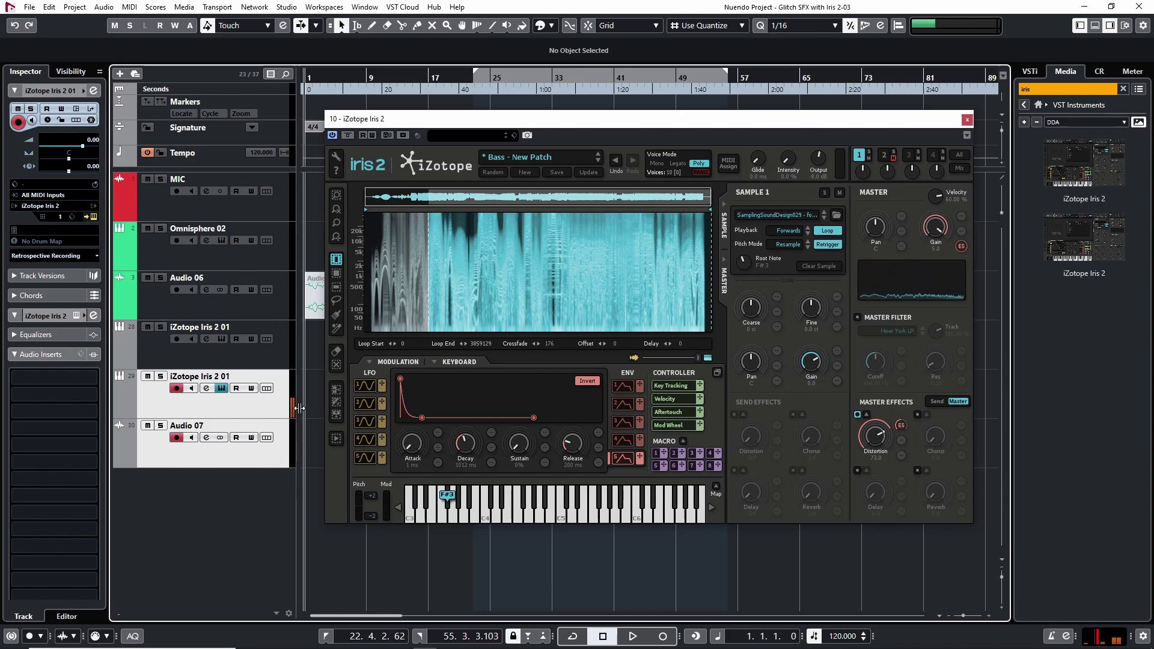
key(KP_Multiply)
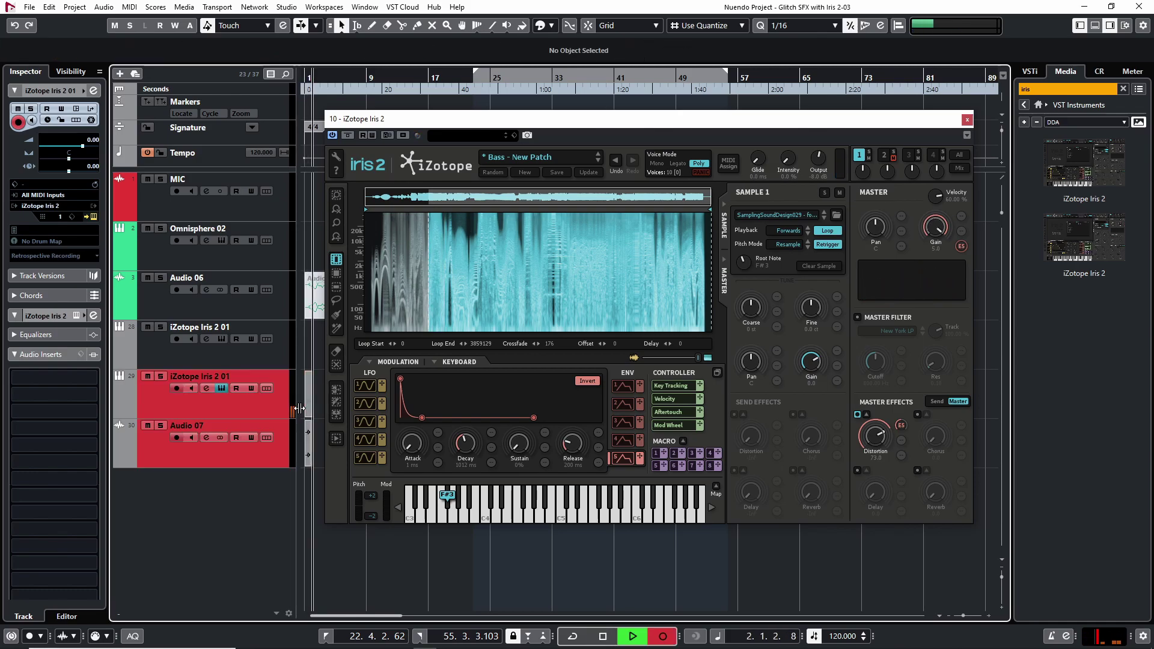
key(space)
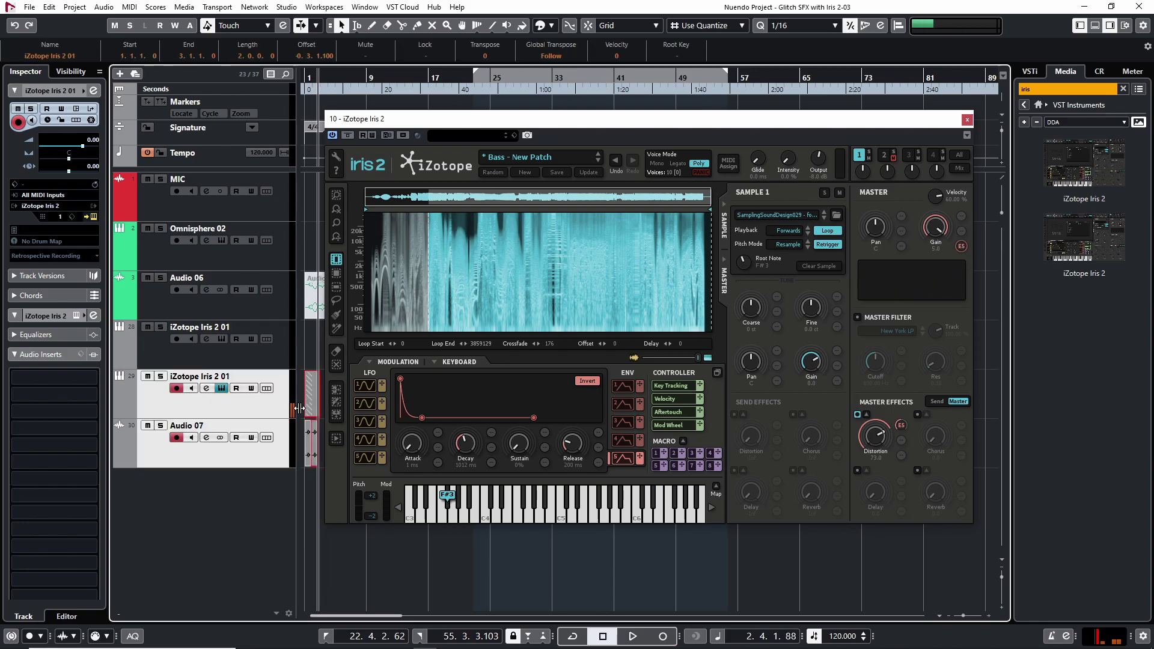
key(KP_Multiply)
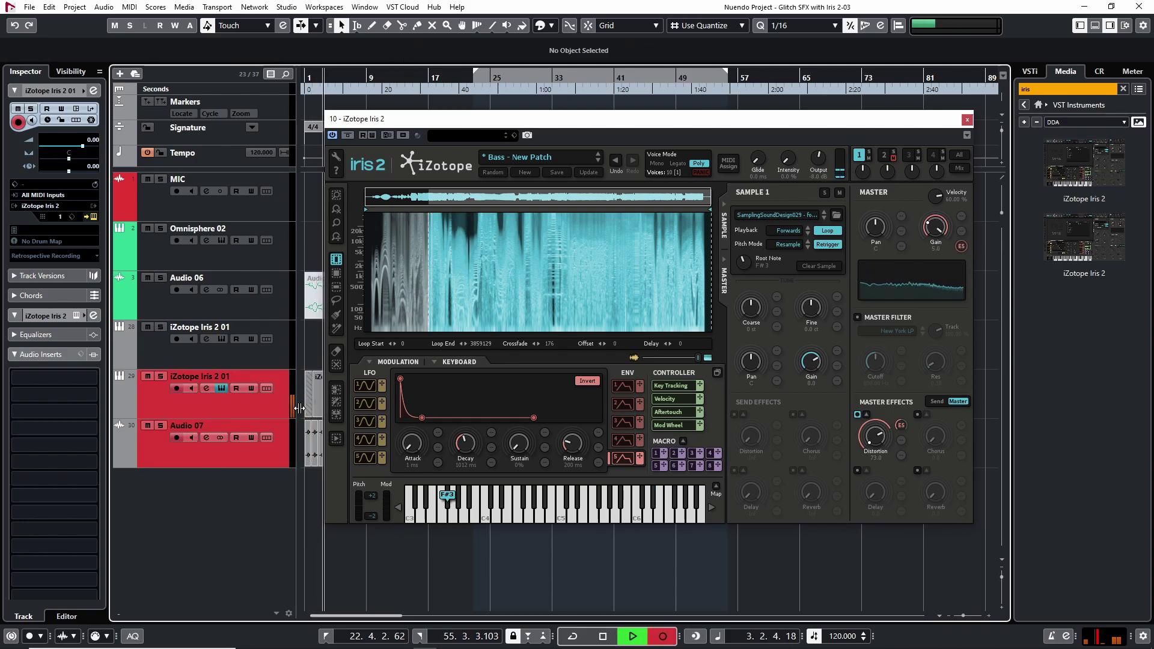
key(space)
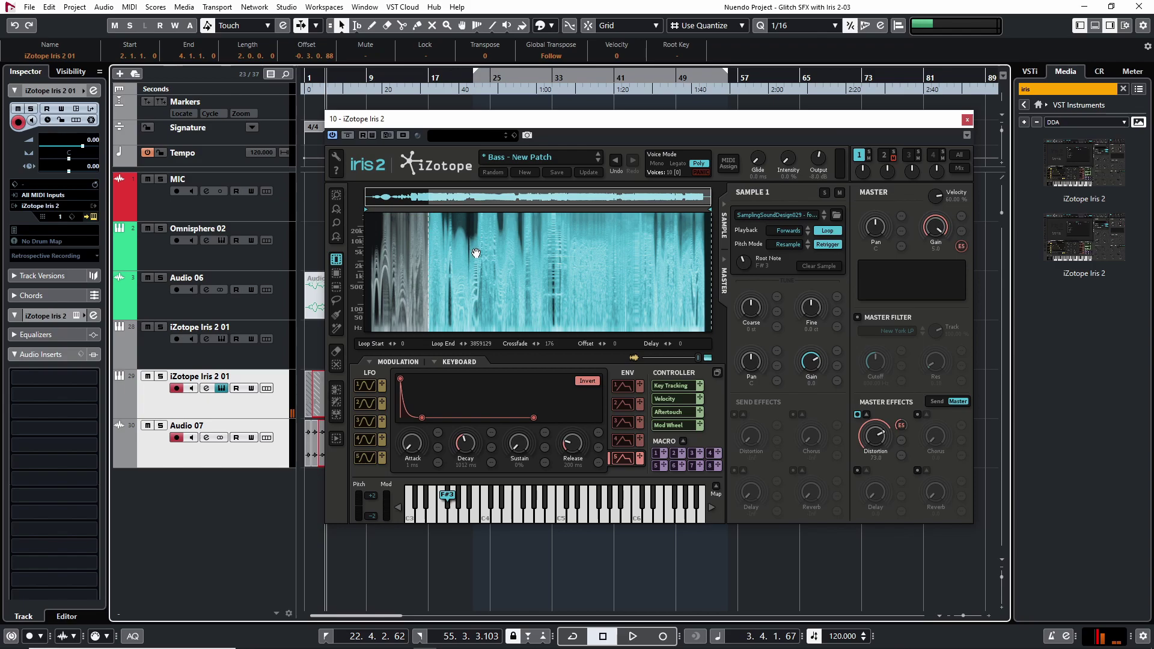
Move the Iris 2 window aside and record three more takes, shifting Sample 1's start point further into the sample between takes.
drag(563, 124, 603, 95)
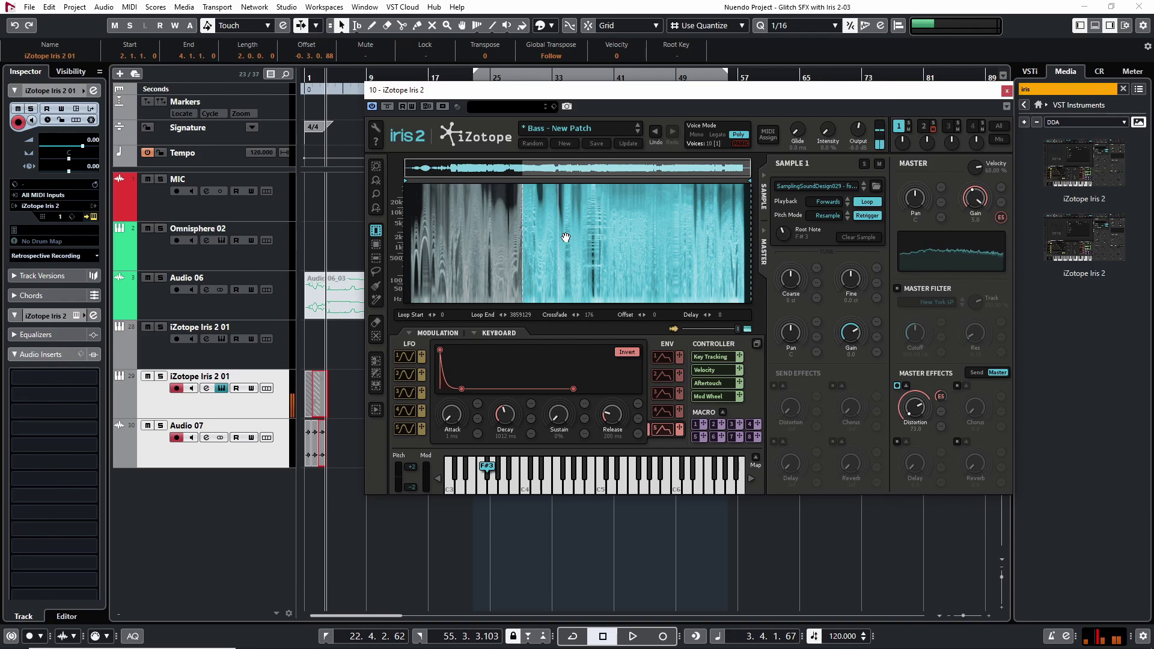
key(KP_Multiply)
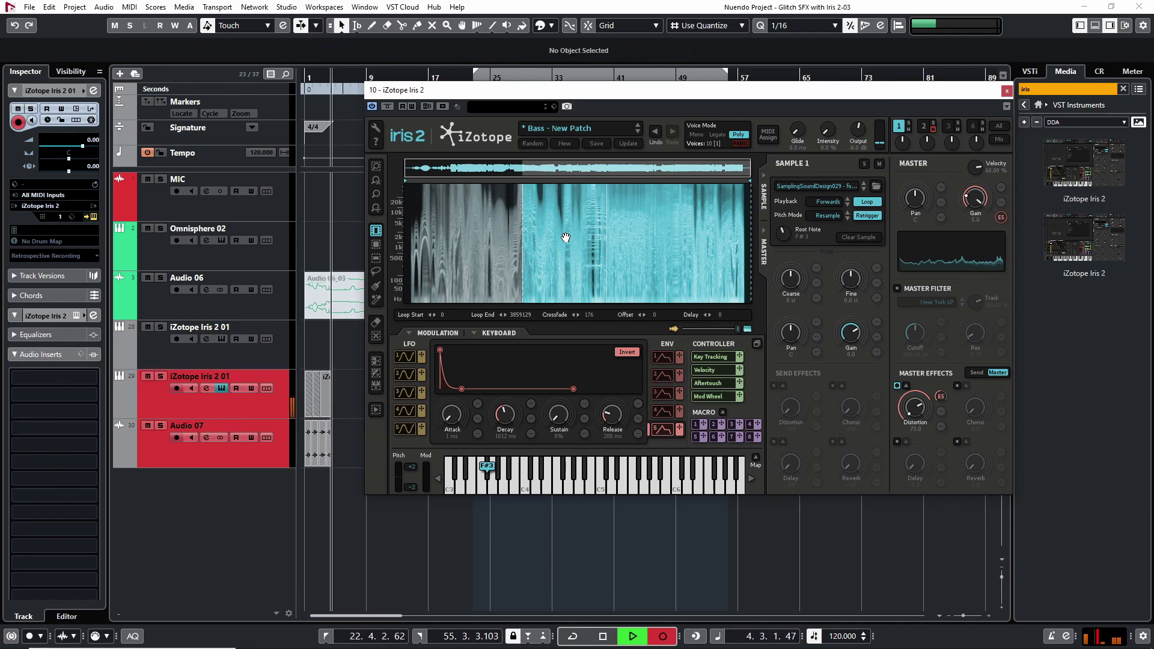
key(space)
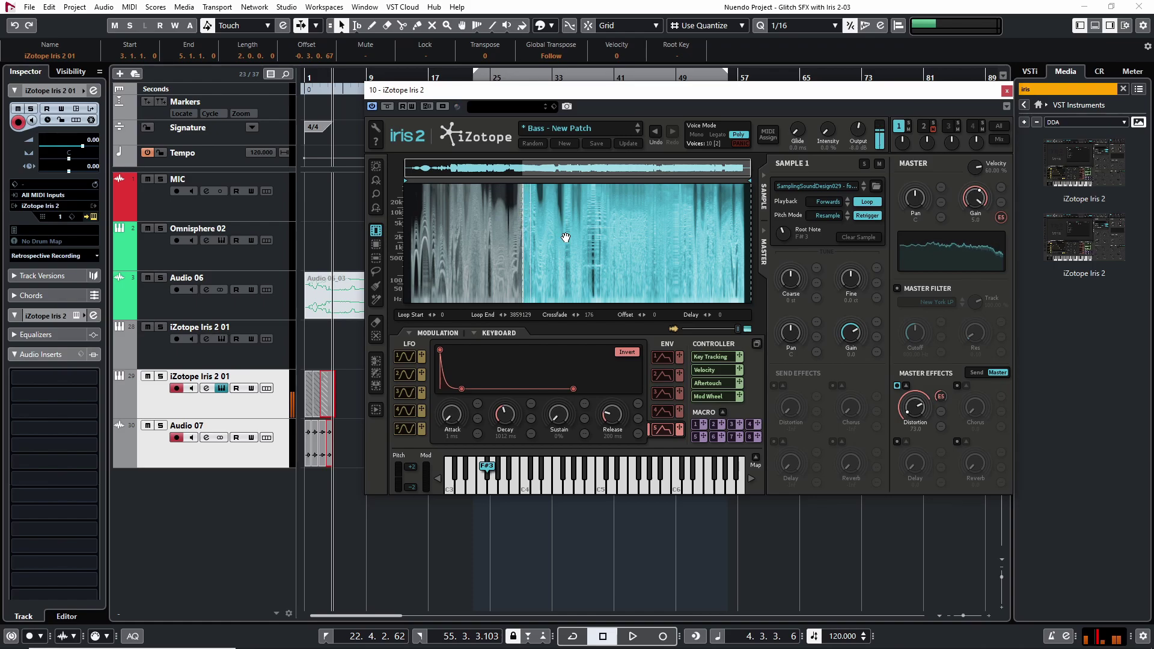
drag(549, 240, 566, 242)
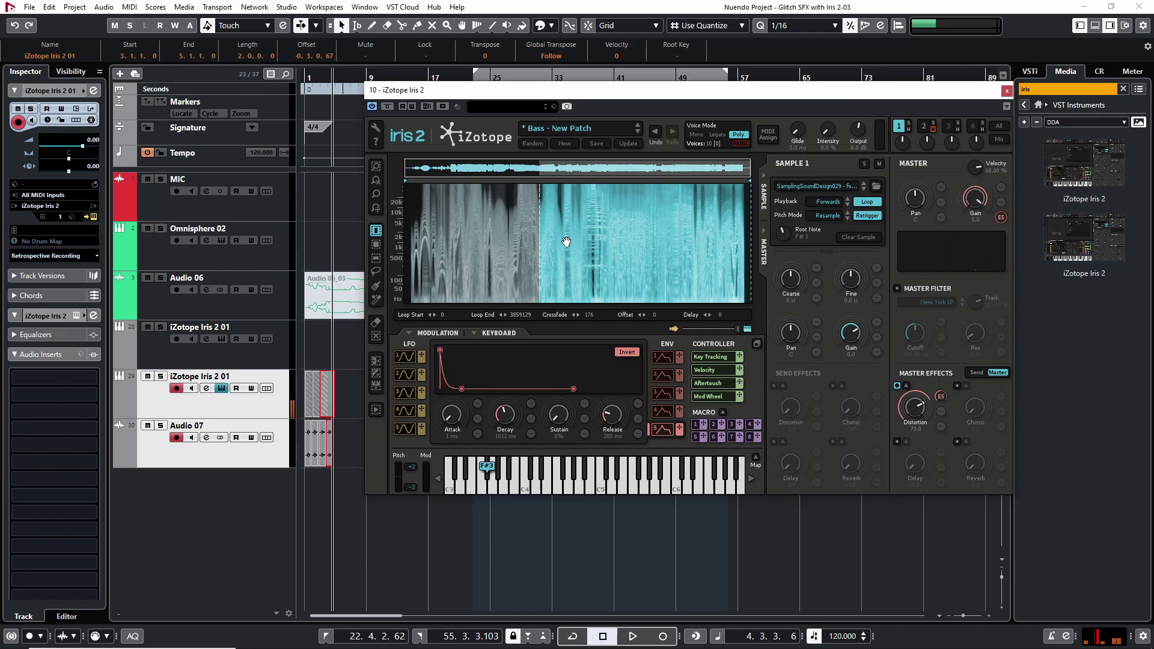
key(KP_Multiply)
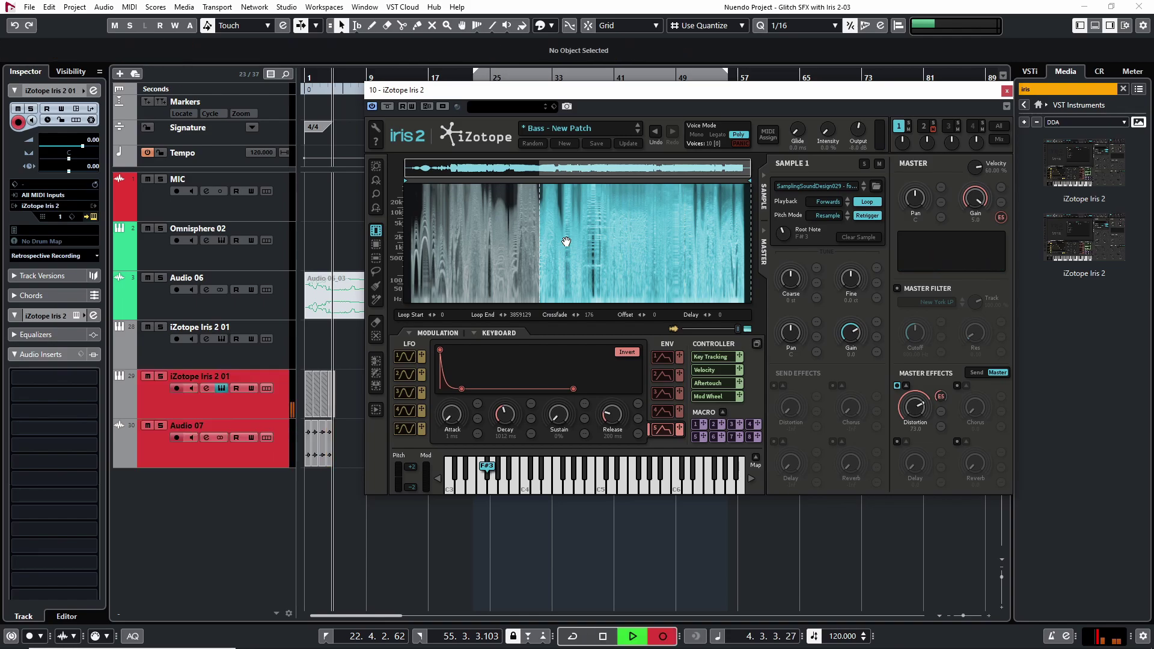
key(space)
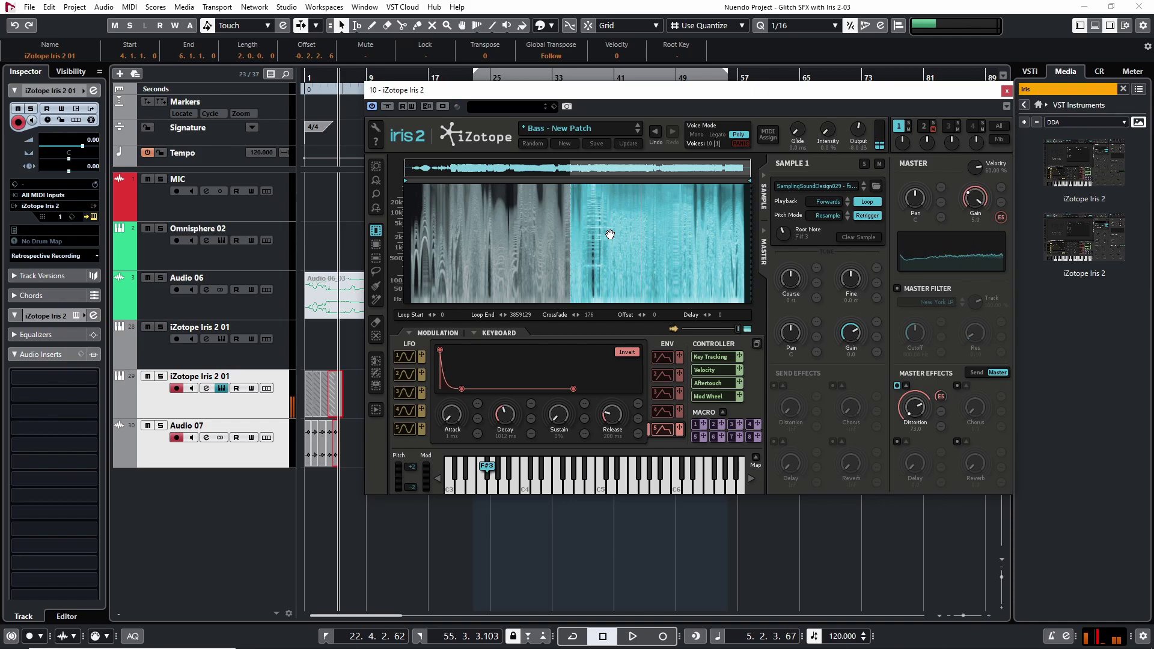
key(KP_Multiply)
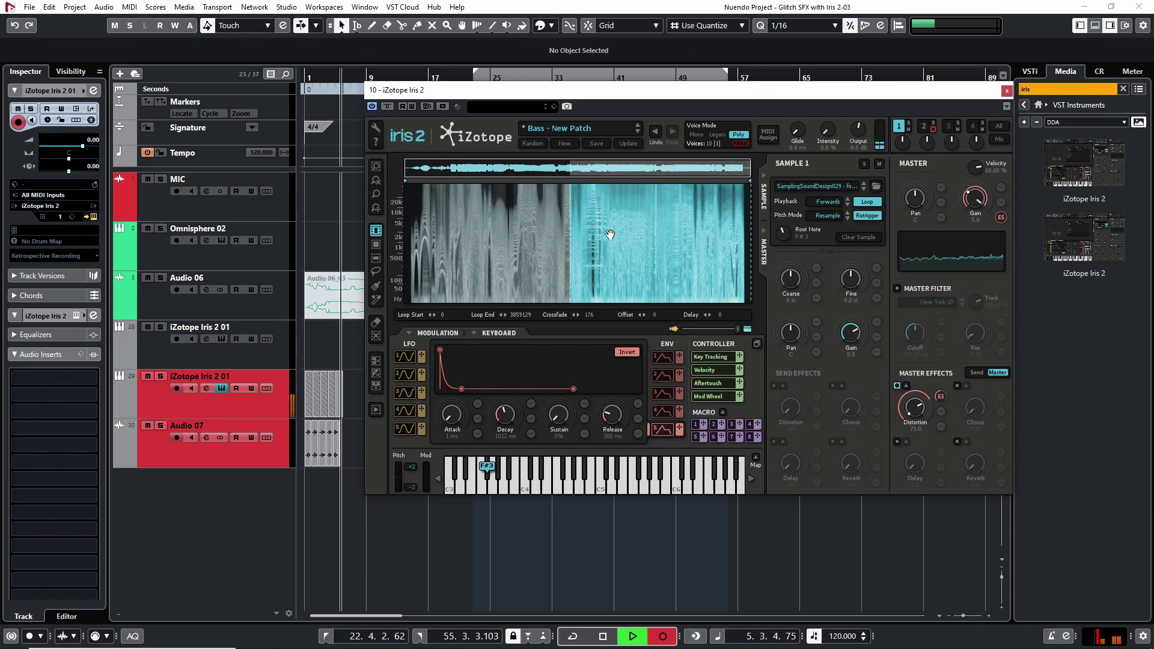
key(space)
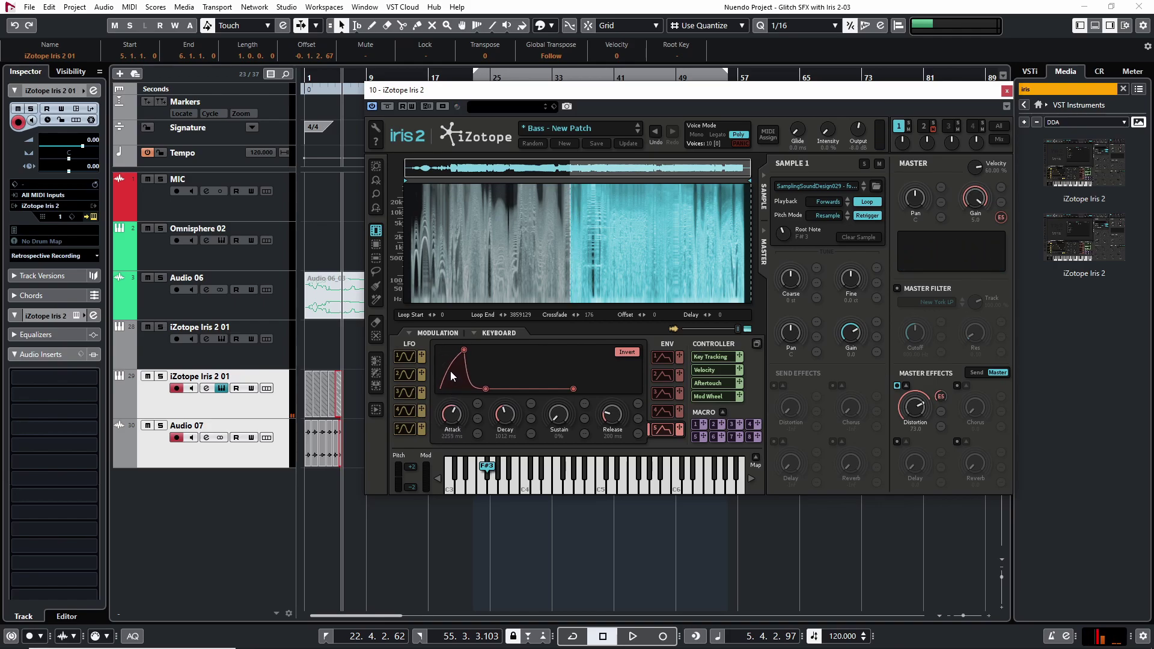
Set envelope 5's attack to about 298 ms and record two more short takes on both armed tracks.
drag(464, 350, 448, 354)
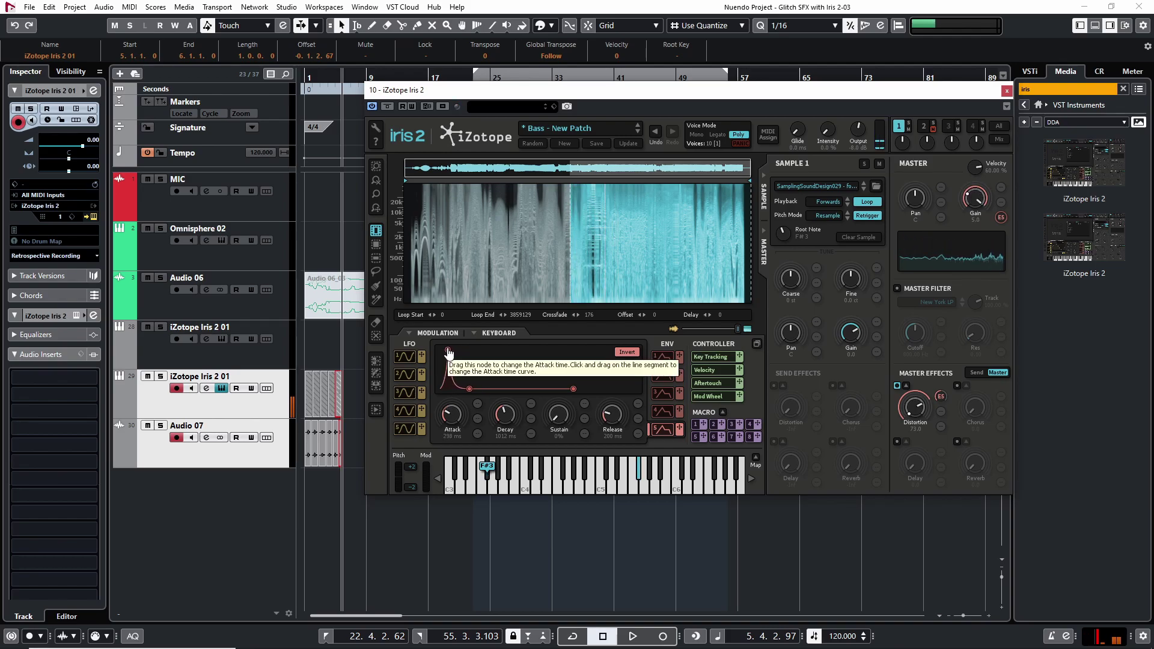
key(KP_Multiply)
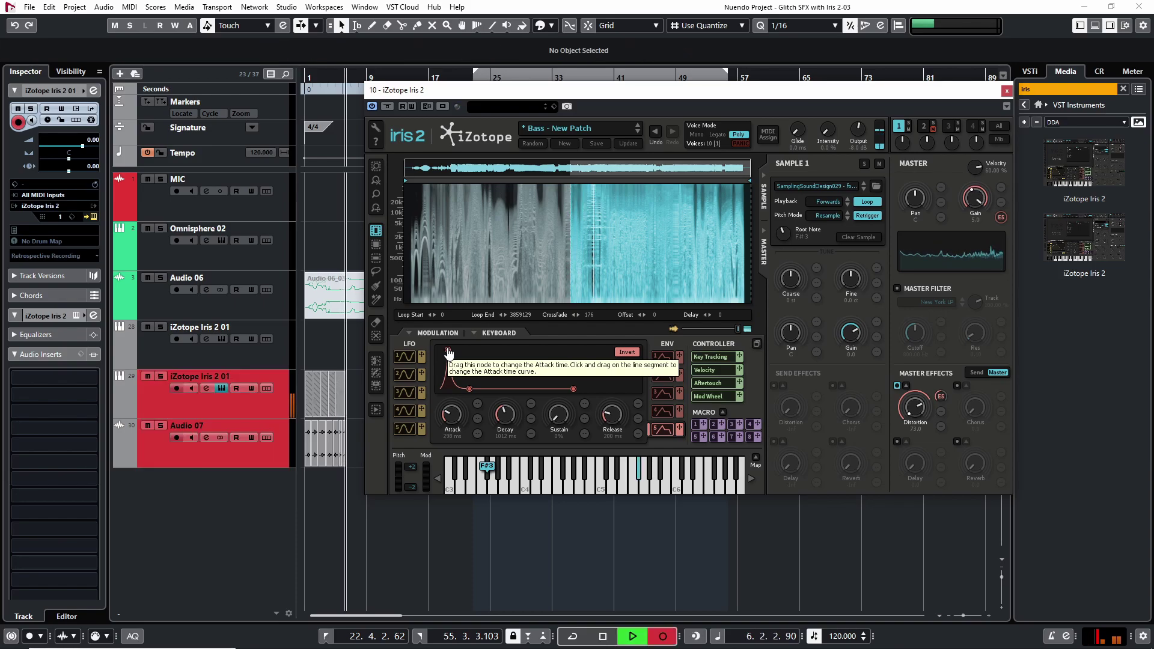
key(space)
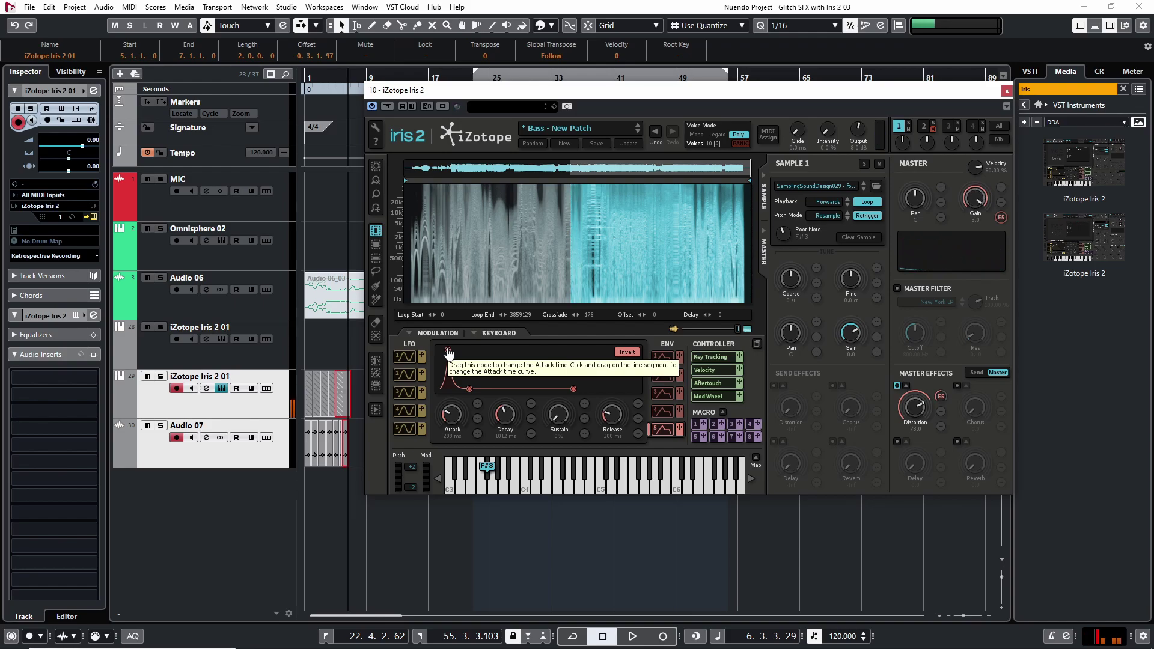
key(KP_Multiply)
key(space)
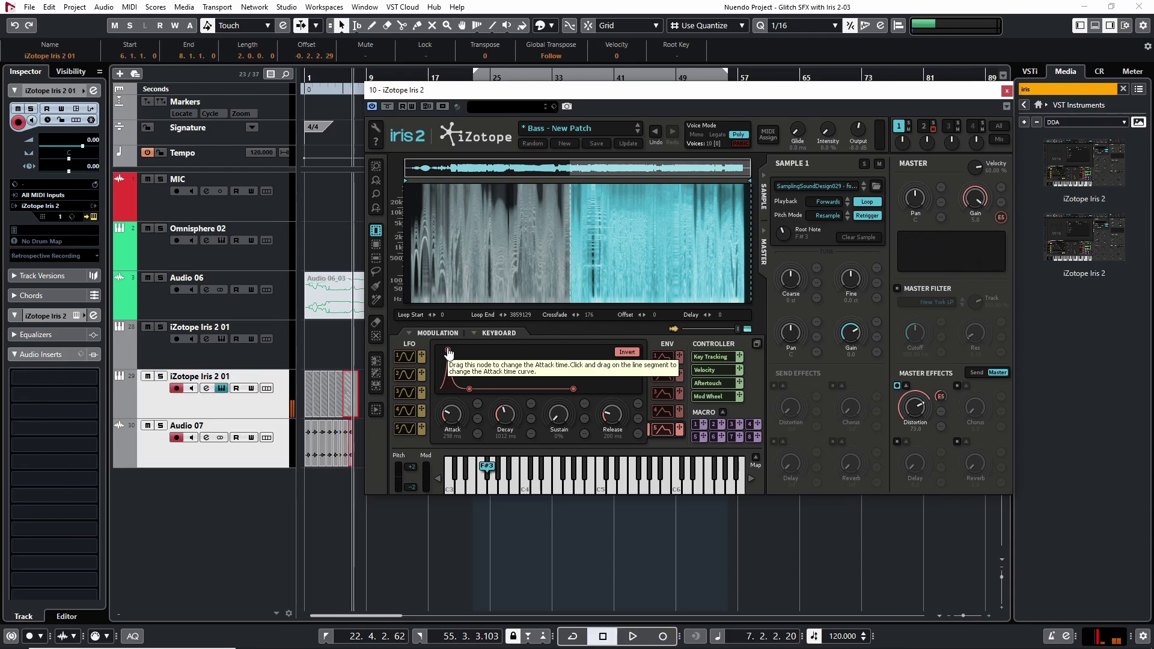
Set envelope 5's attack to 1 ms and shift Sample 1's start point to roughly three quarters through the sample.
drag(451, 415, 457, 437)
drag(585, 247, 607, 250)
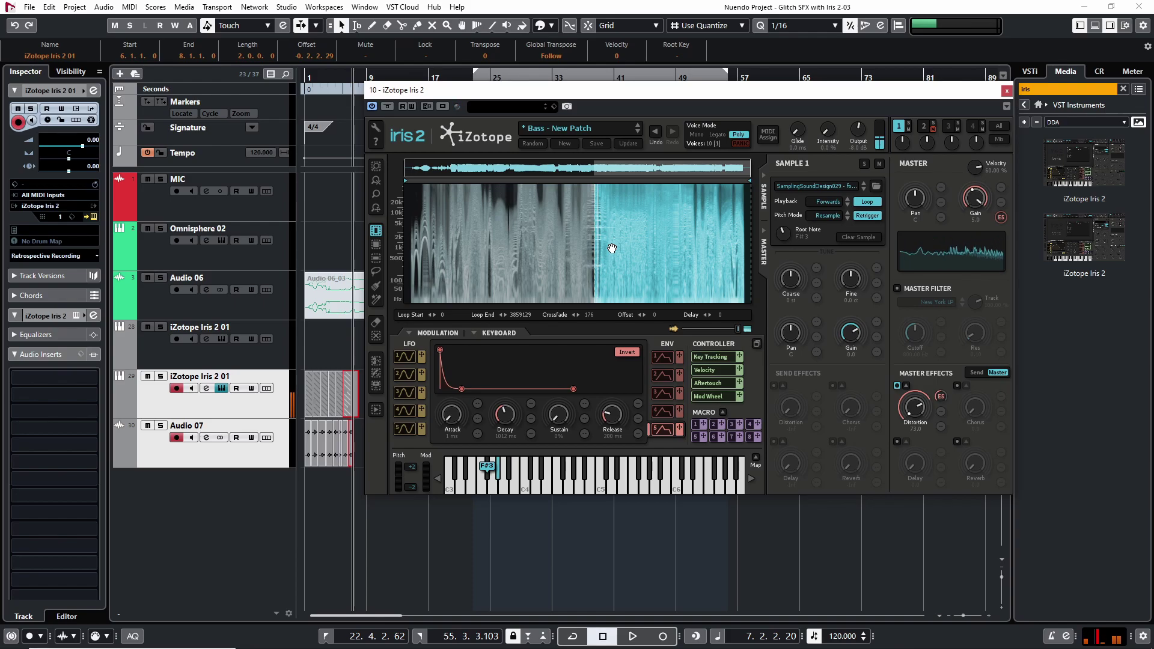
drag(611, 249, 699, 254)
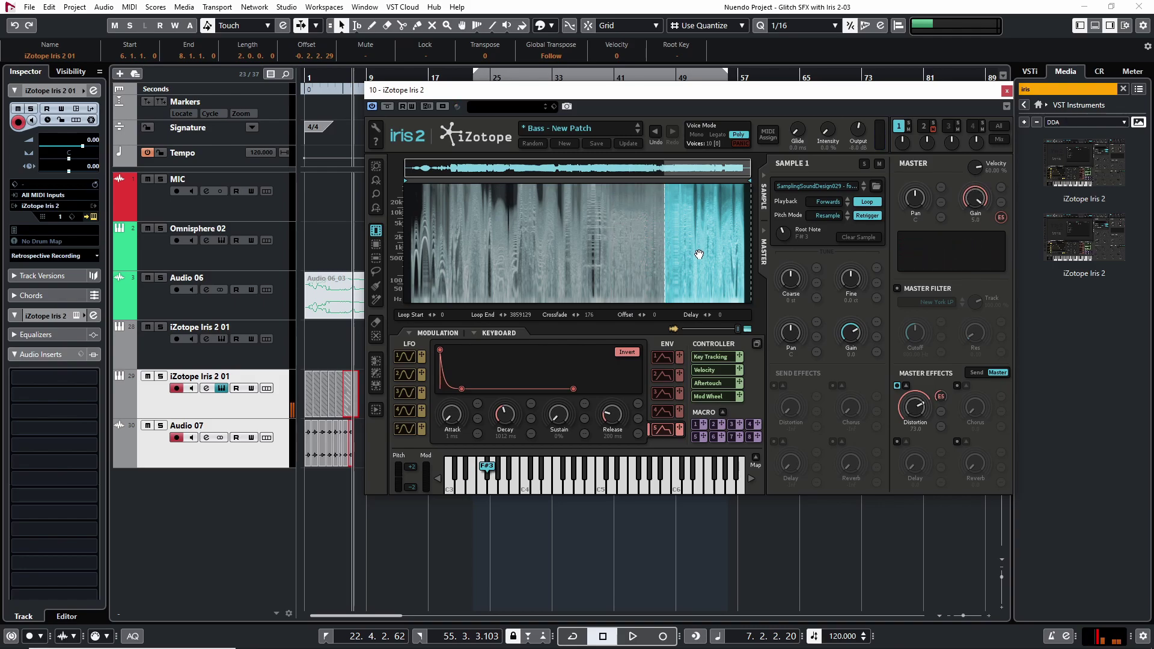
Record two further takes on both armed tracks from about bar 7, playing the last part of Sample 1.
key(KP_Multiply)
key(space)
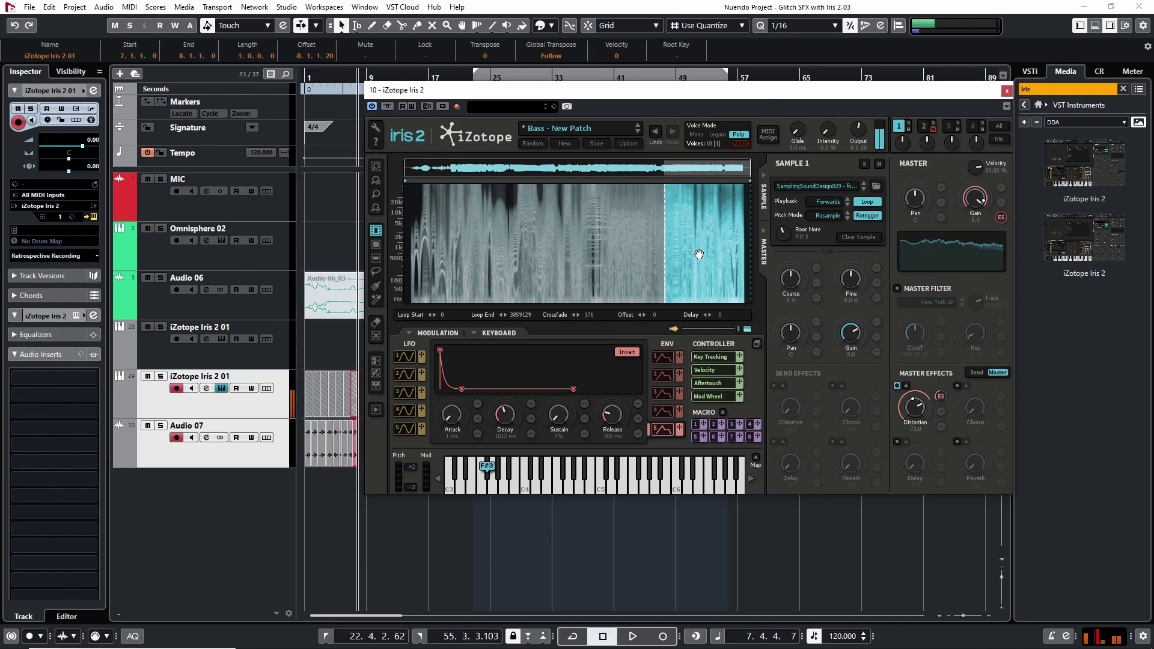
key(KP_Multiply)
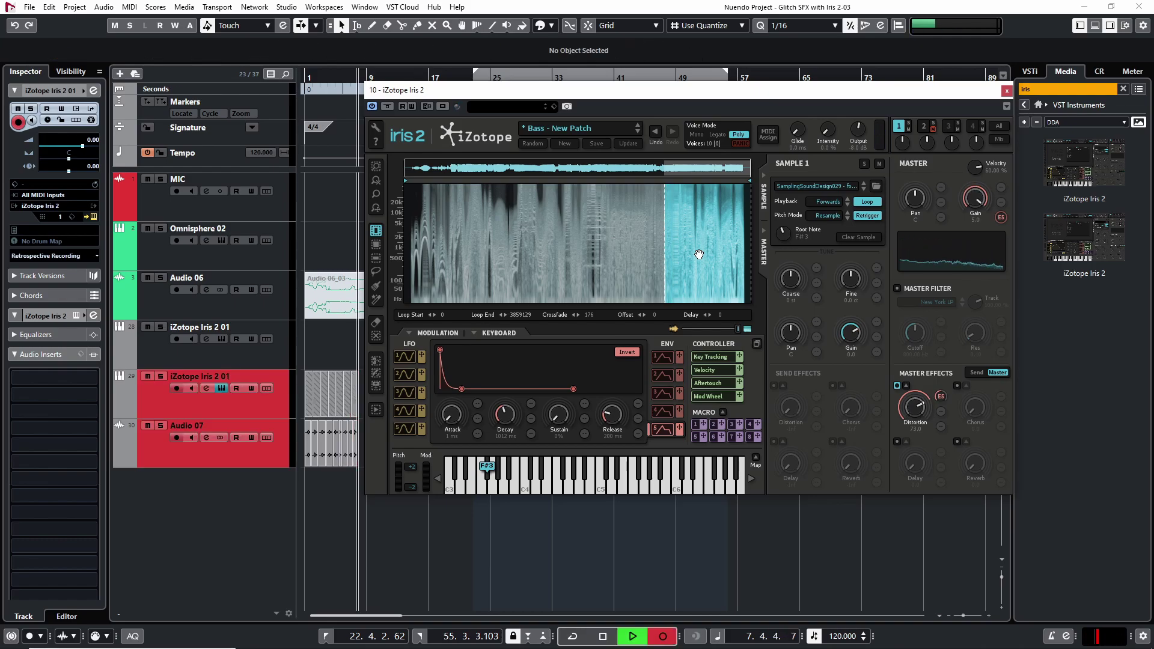
key(space)
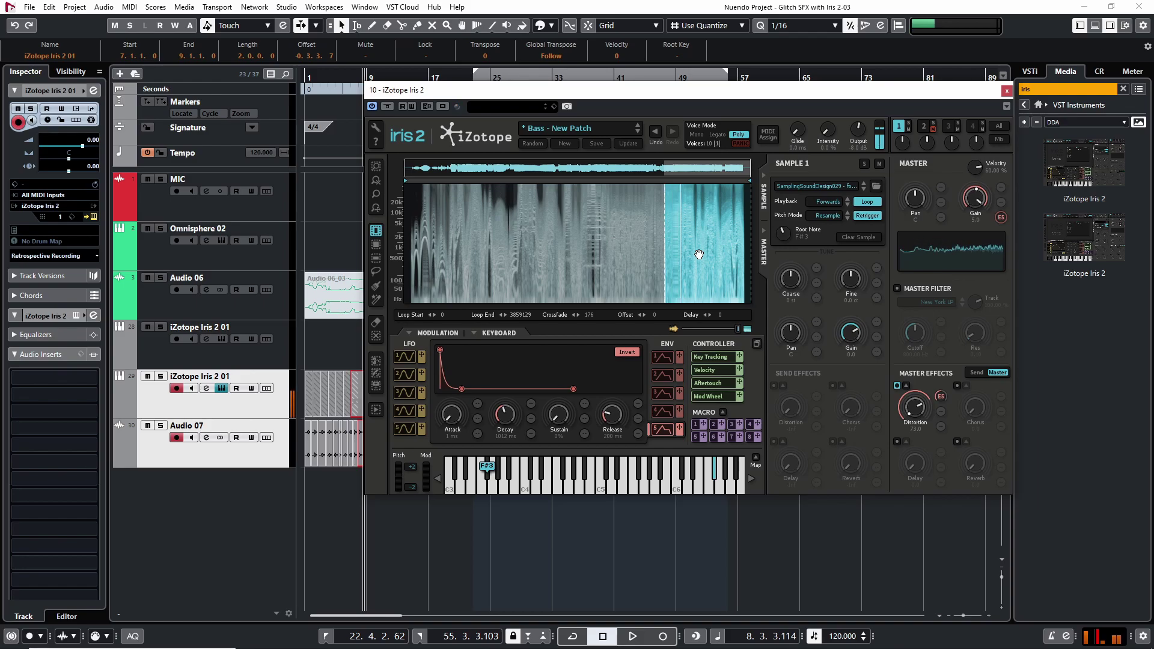
Isolate Sample 2, shift its start point slightly into the sample and set its root note to C4.
click(924, 127)
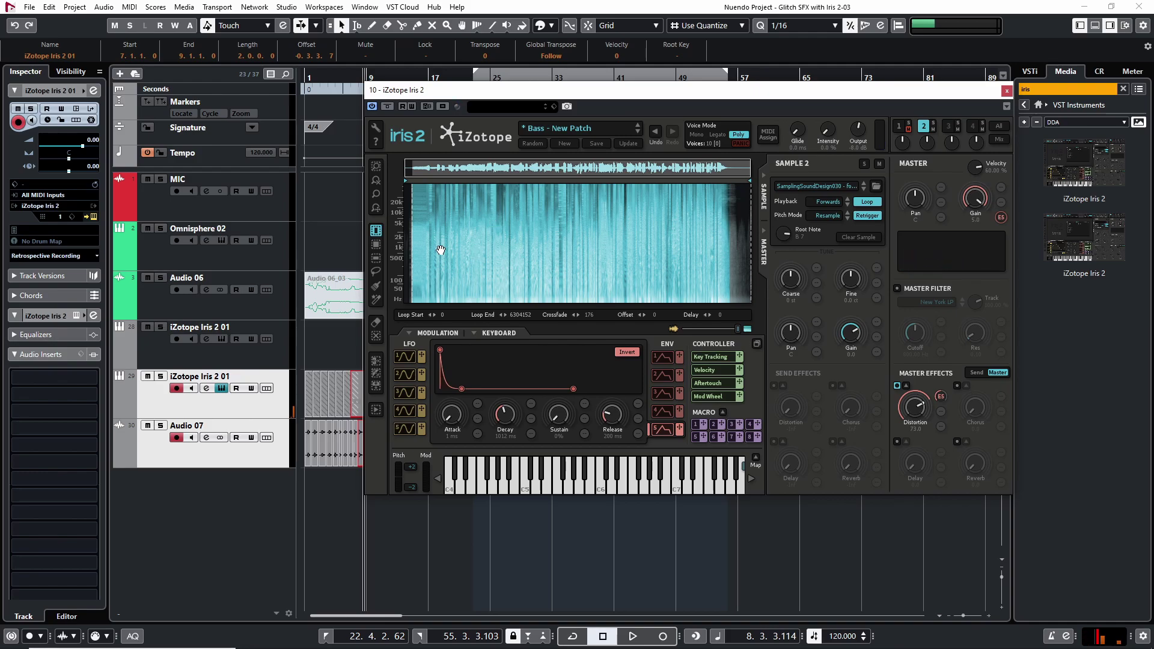
drag(443, 249, 729, 256)
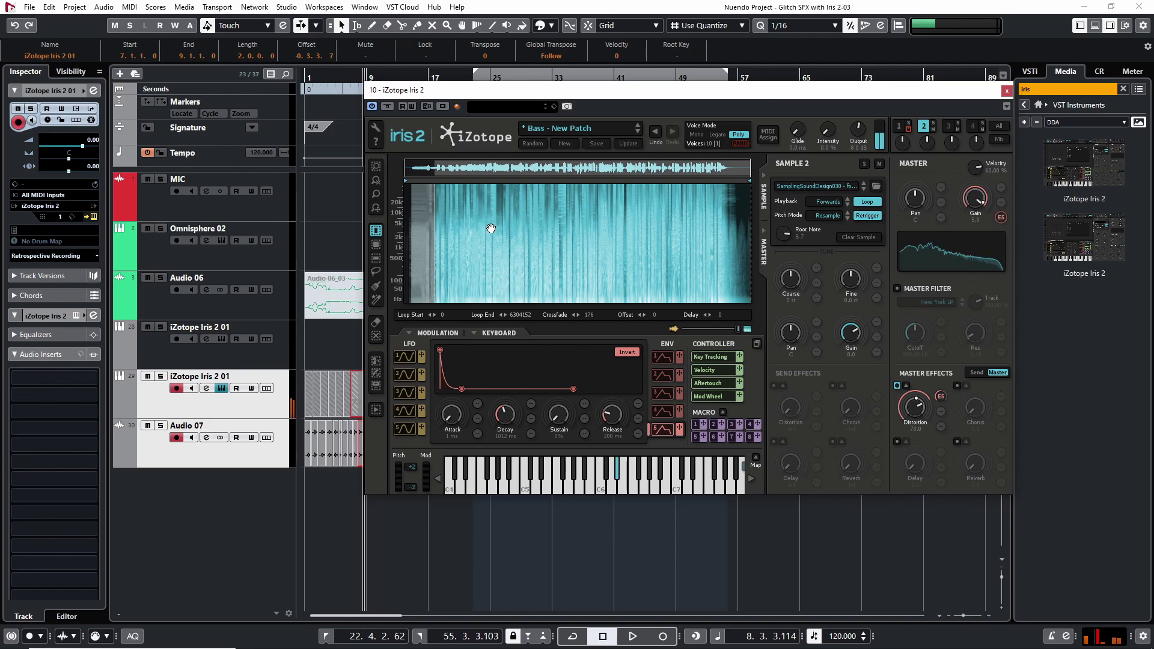
click(750, 479)
click(455, 478)
click(437, 479)
click(437, 479)
click(601, 472)
click(524, 473)
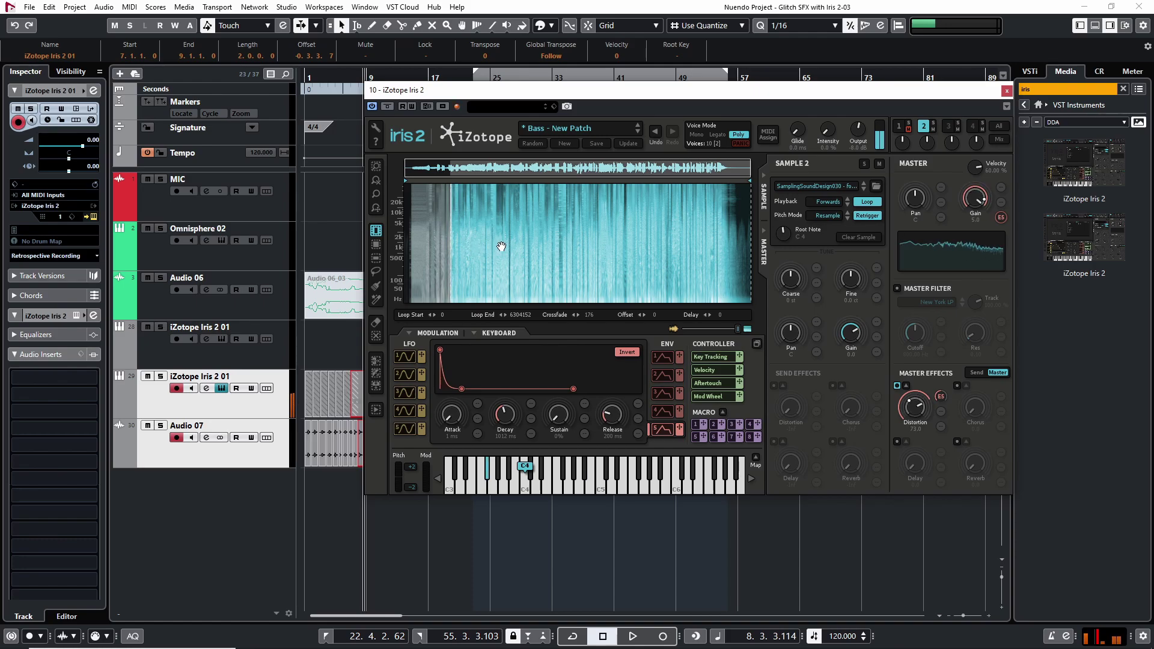
Record further takes of Sample 2's later part on both armed tracks, raising envelope 5's attack to about 23 ms and finally 68 ms.
drag(451, 415, 475, 407)
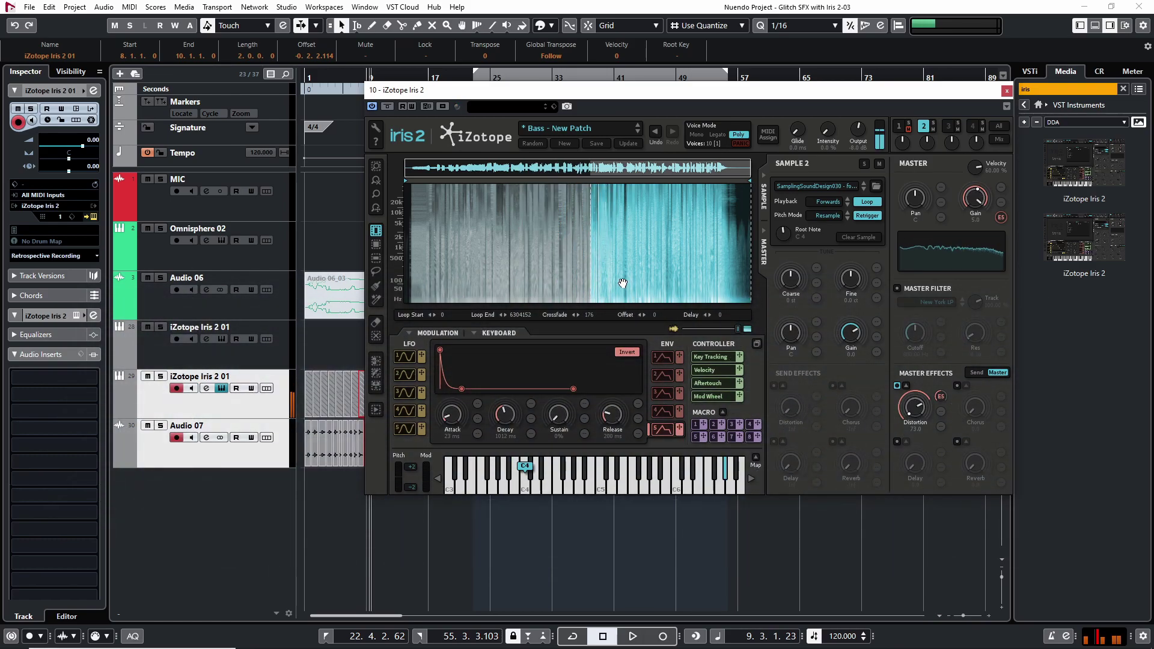
key(KP_Multiply)
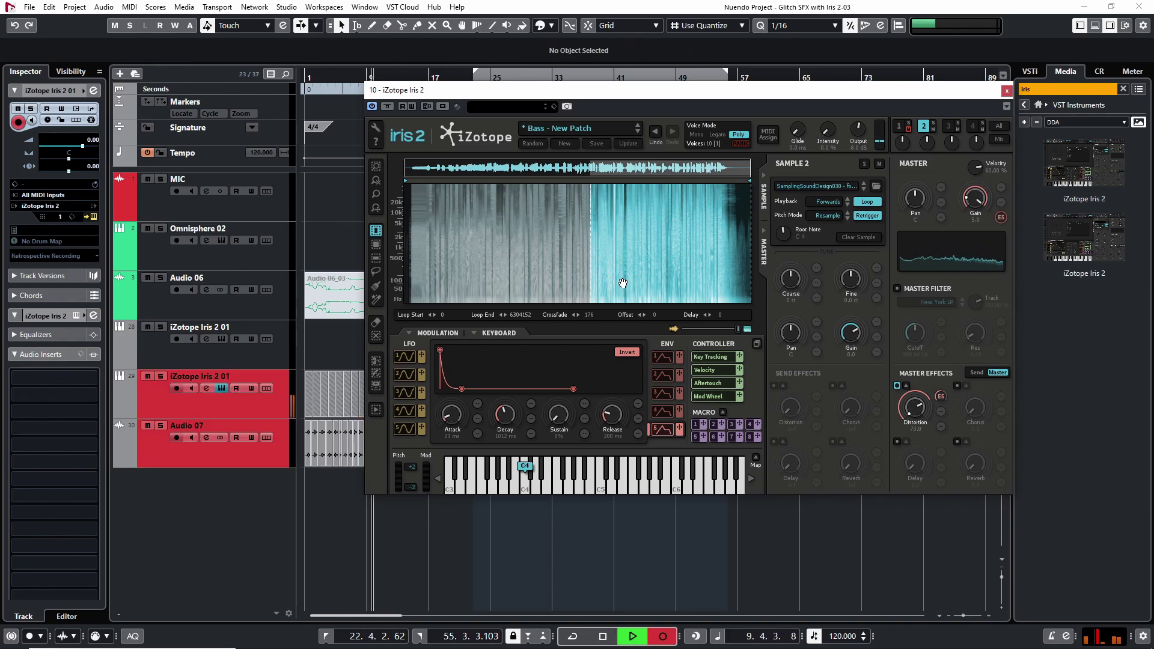
key(space)
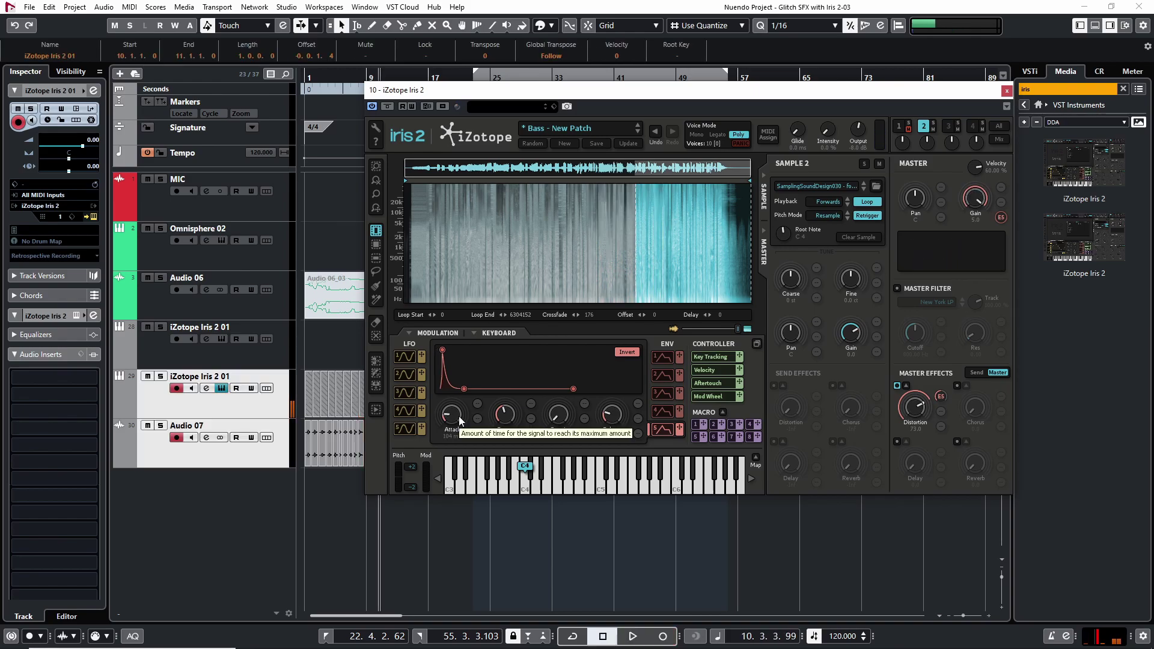
mouse_move(459, 416)
mouse_down()
mouse_move(450, 446)
mouse_move(447, 417)
mouse_up()
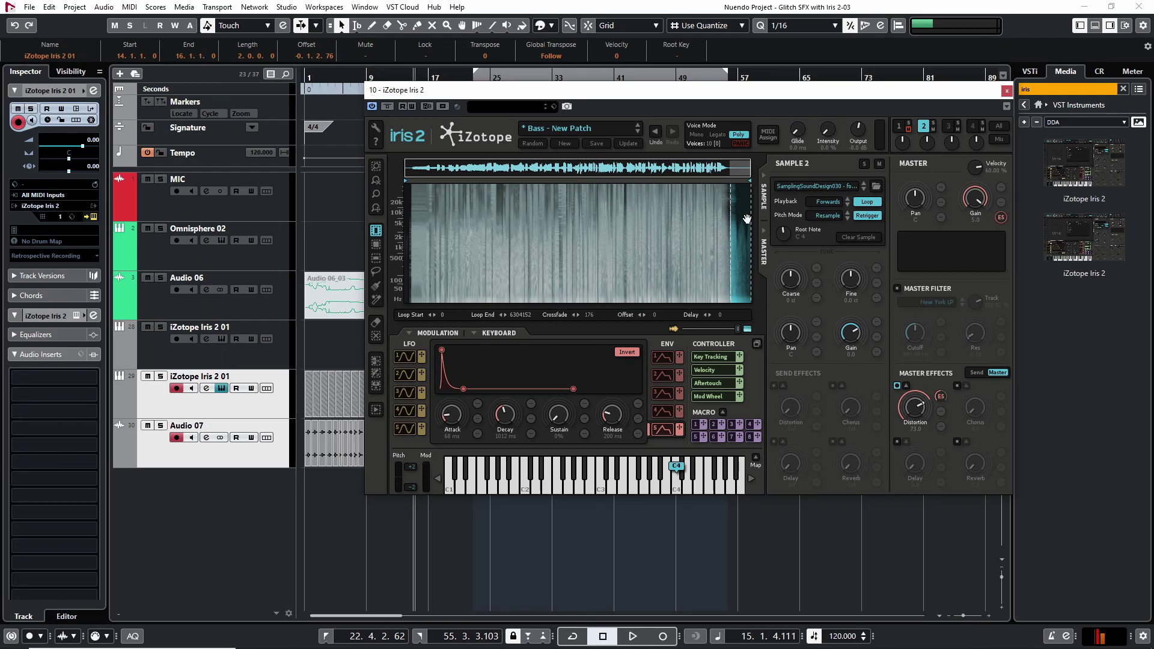
Delete all recorded MIDI parts from the armed iZotope Iris 2 01 track and close the Iris 2 instrument window.
drag(651, 91, 841, 97)
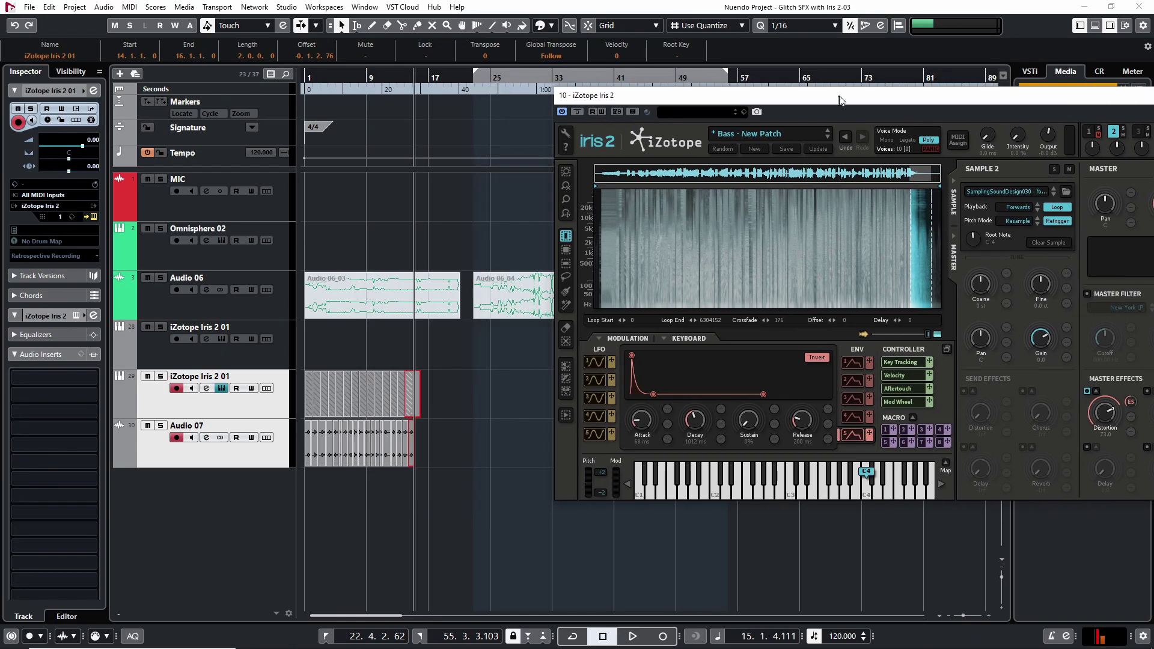
click(413, 391)
key(Delete)
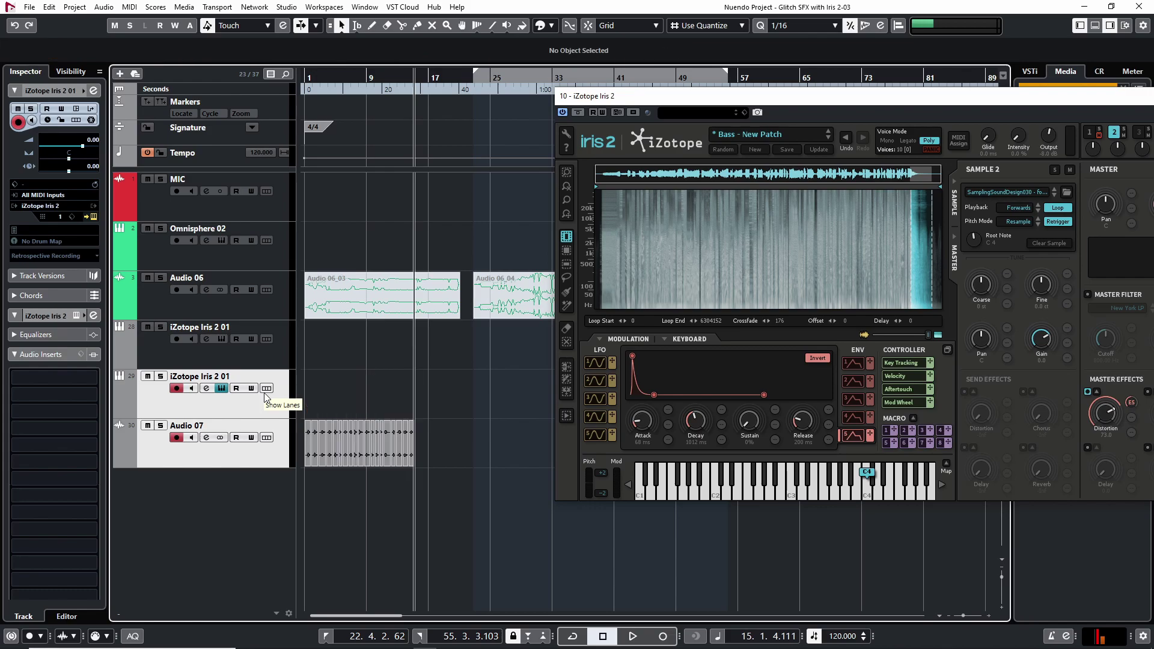
ctrl+scroll(302, 424, up, 3)
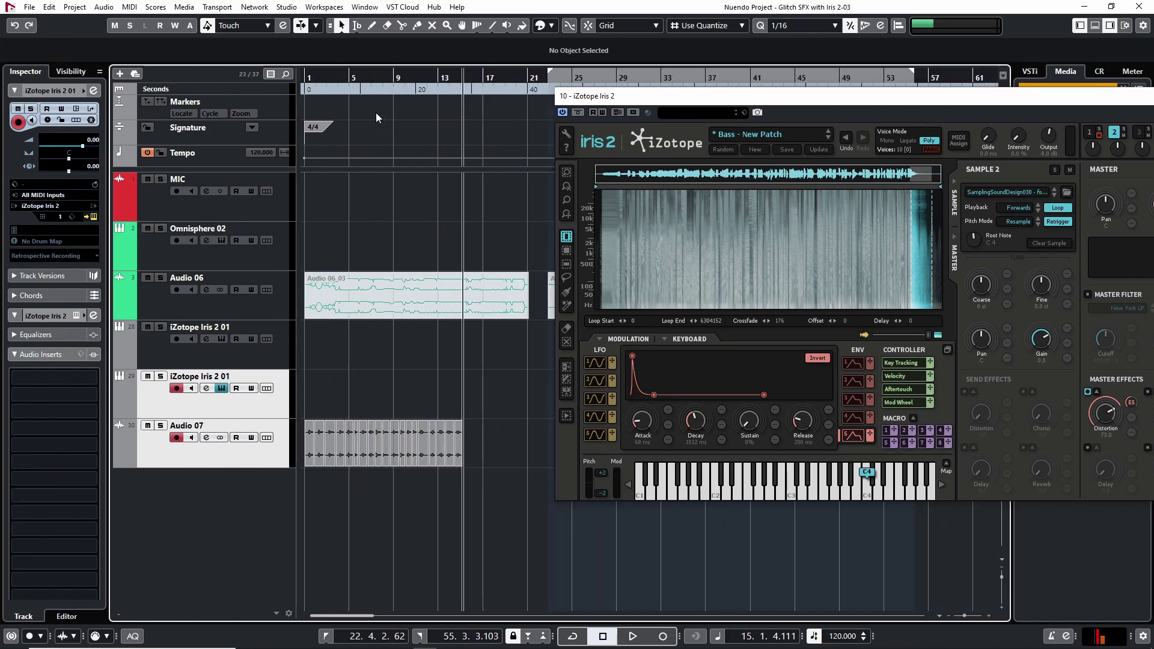
scroll(514, 79, up, 1)
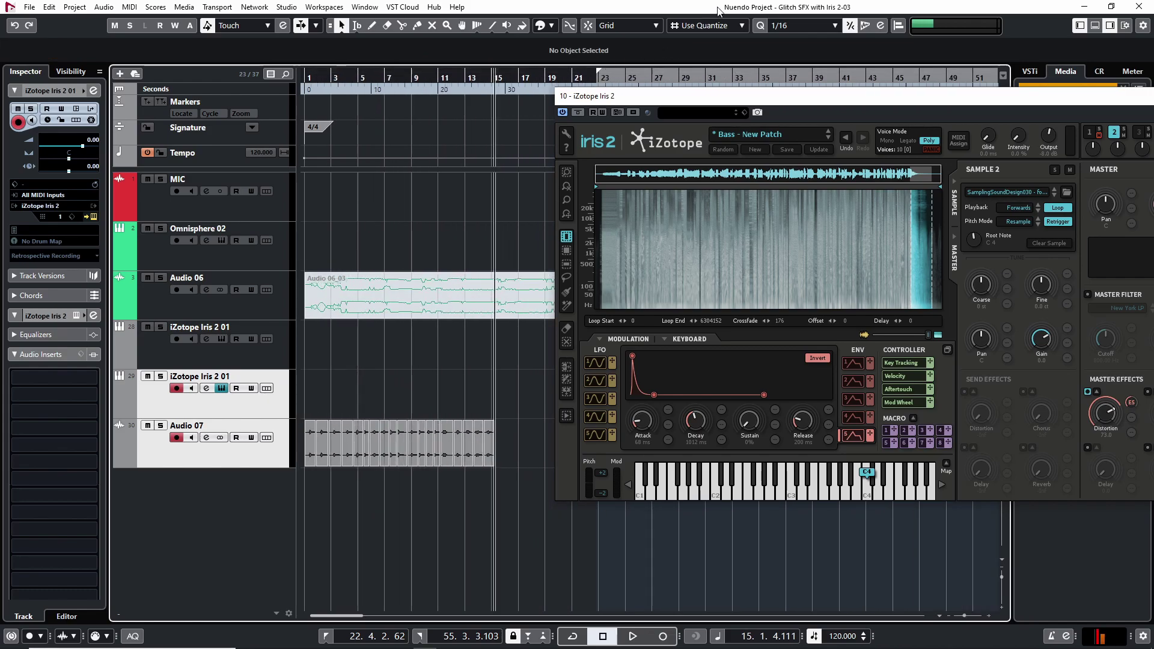
drag(662, 97, 411, 115)
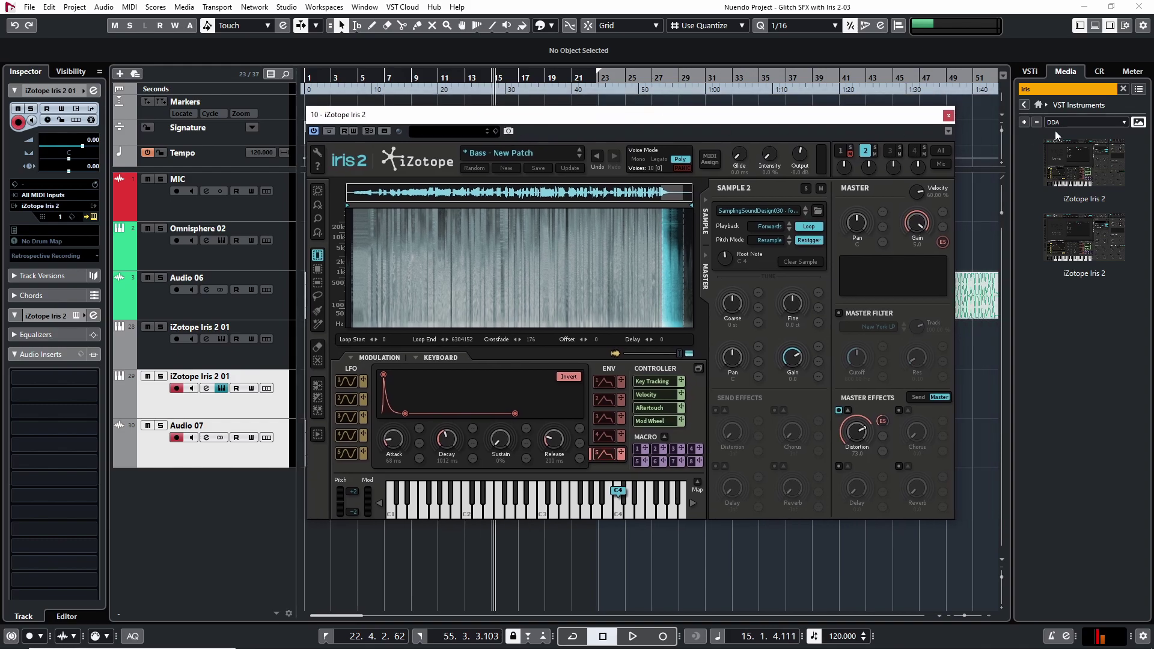
click(948, 115)
Review the Omnisphere 02 track and the Audio 06 recordings, and select the Audio 07 track holding the recorded takes.
click(206, 262)
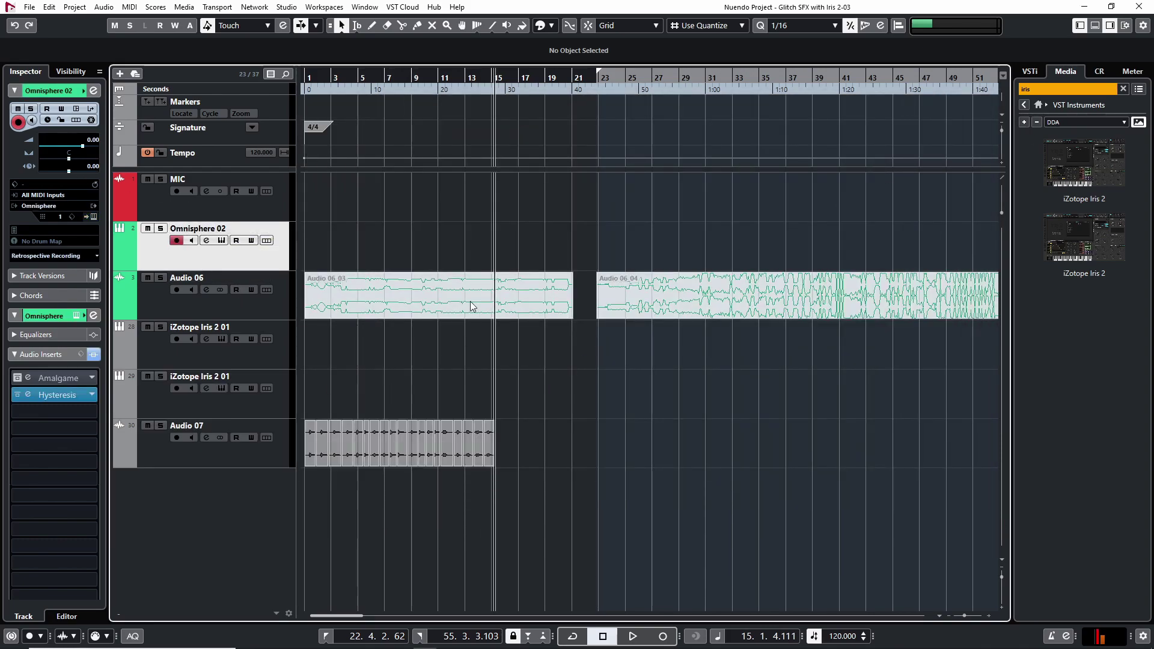
scroll(634, 348, right, 5)
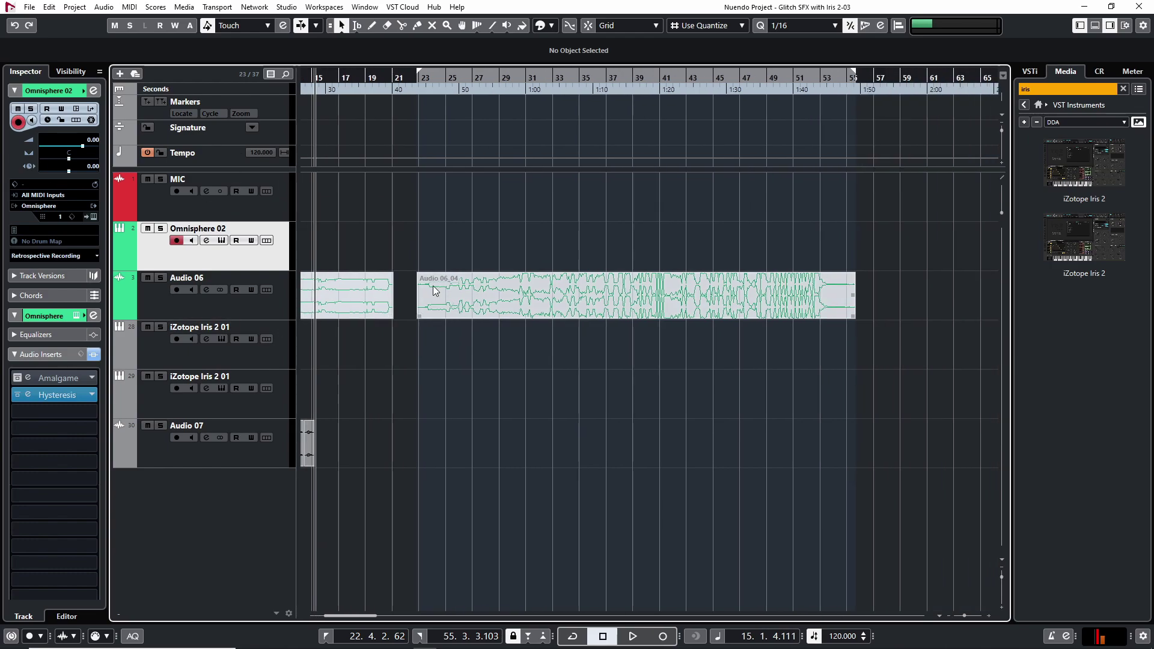
scroll(634, 367, left, 5)
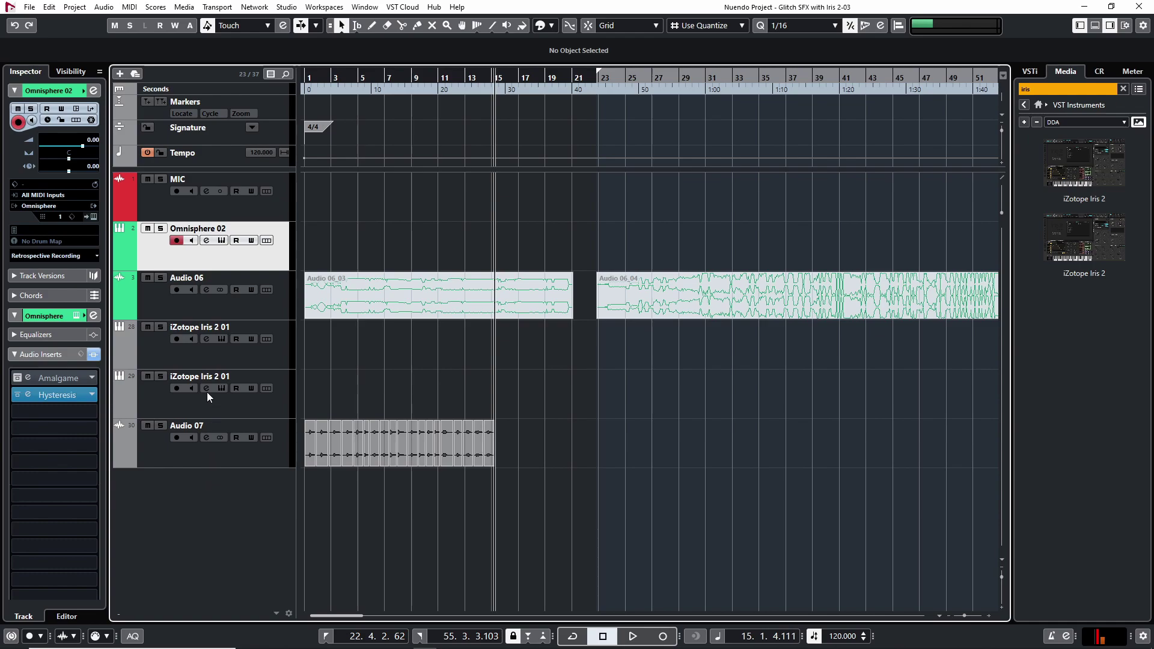
click(166, 459)
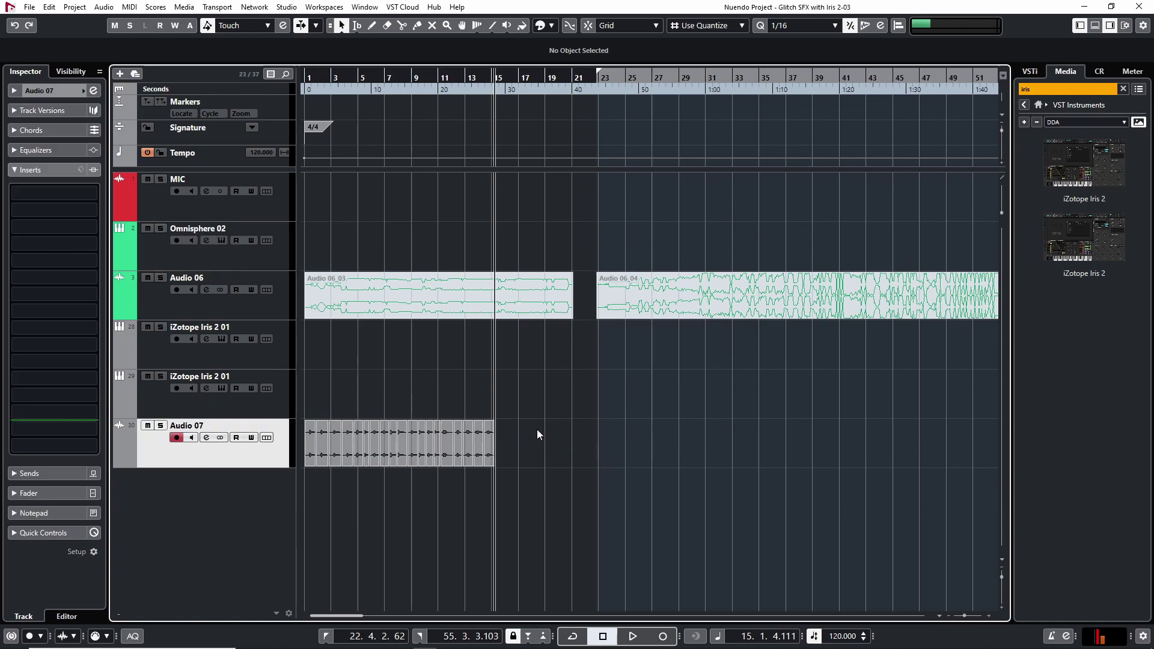
scroll(536, 429, up, 1)
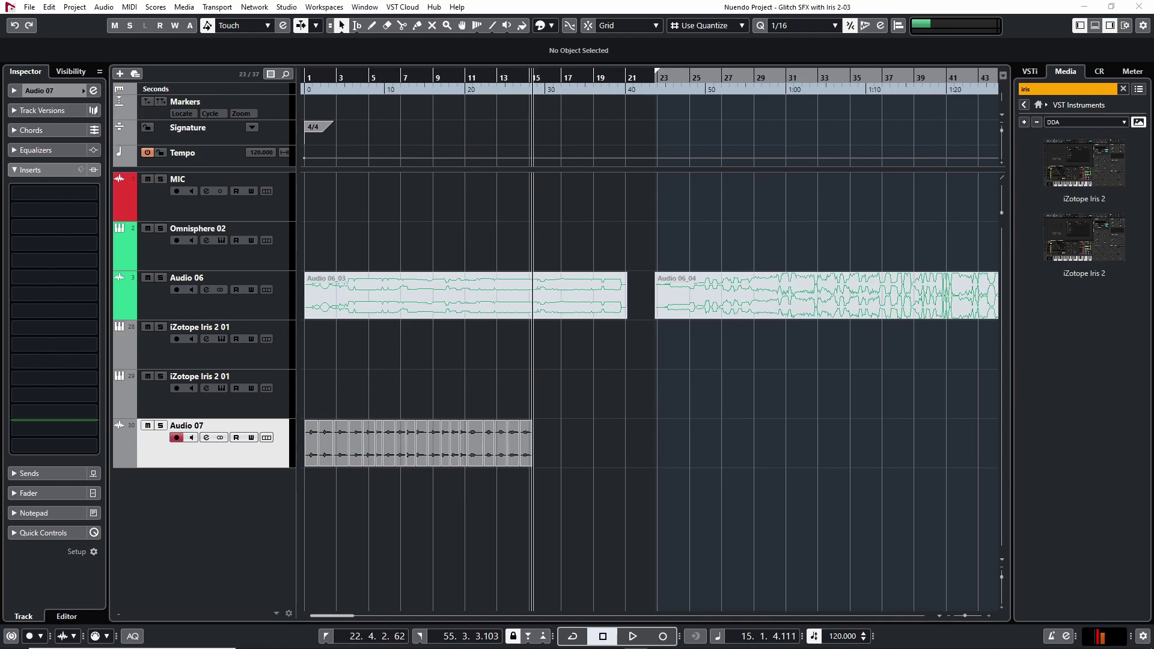